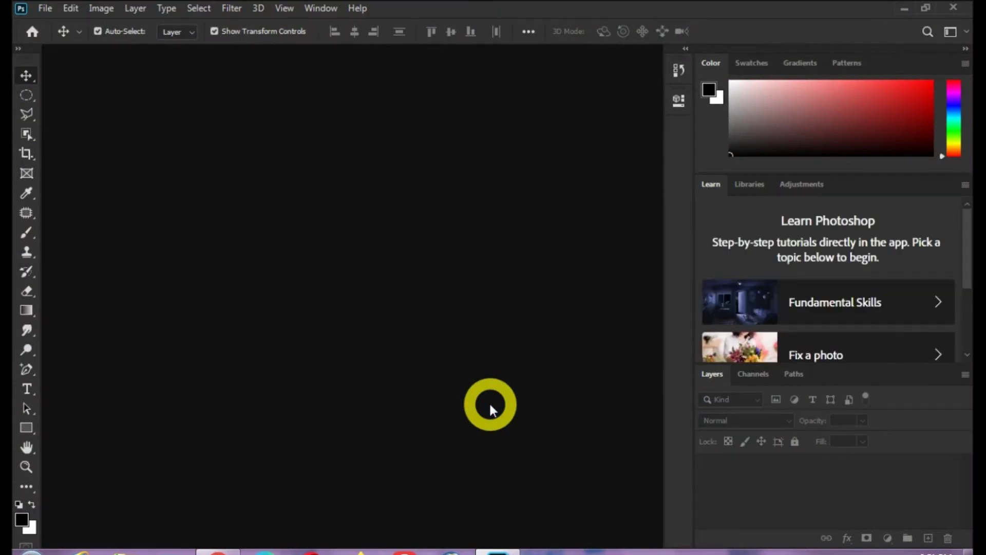
# - Start a new document named '3D LAVA'
pyautogui.click(49, 13)
pyautogui.click(52, 27)
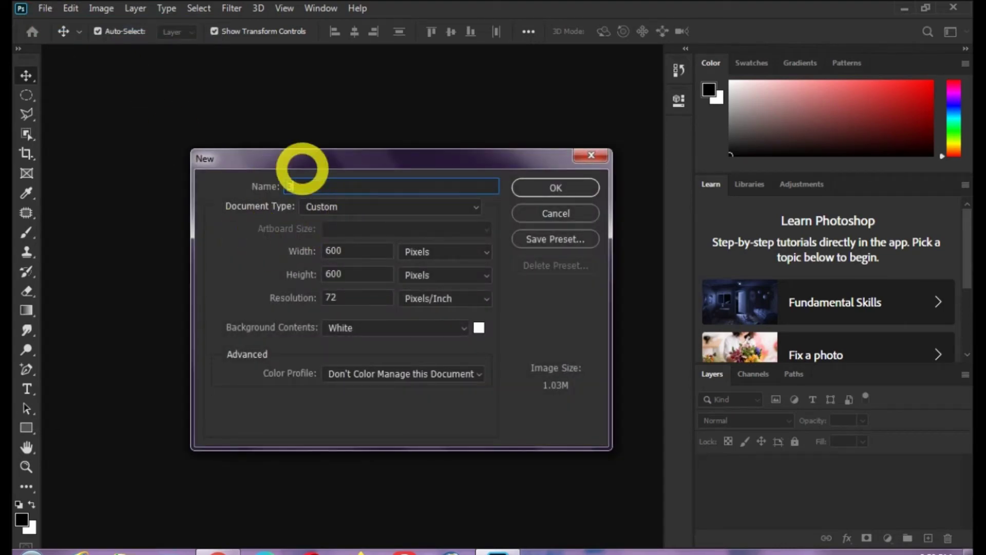
pyautogui.write('d')
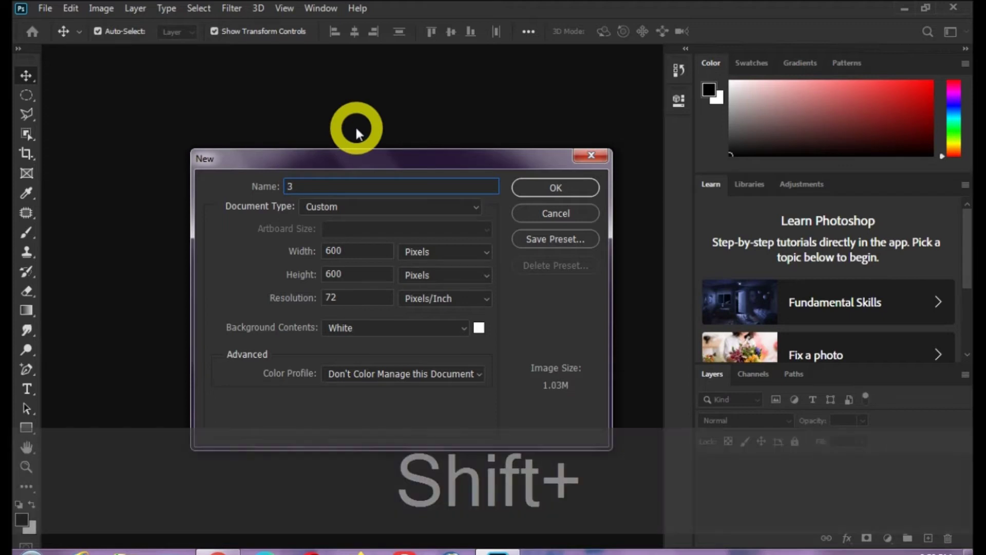
pyautogui.press('BackSpace')
pyautogui.write('D')
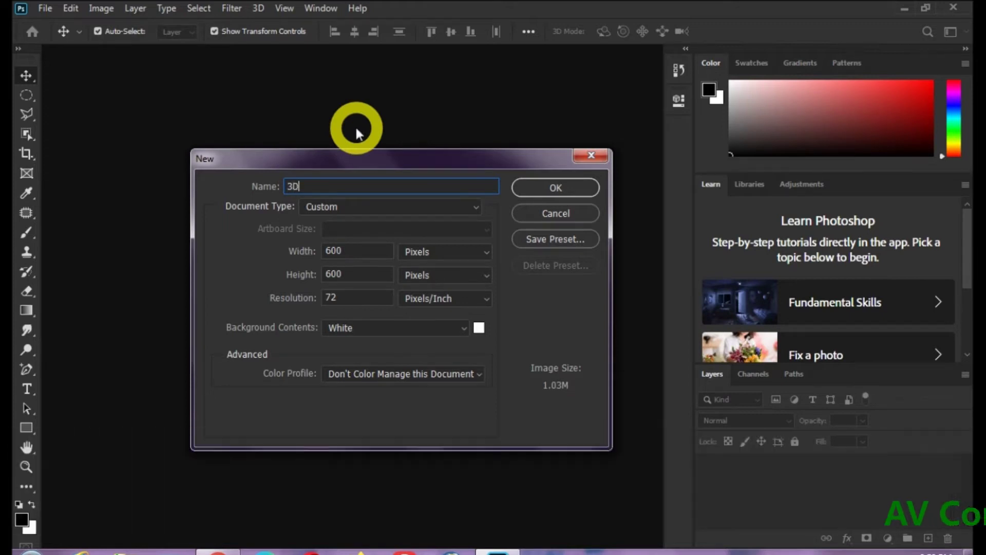
pyautogui.write(' LAVA')
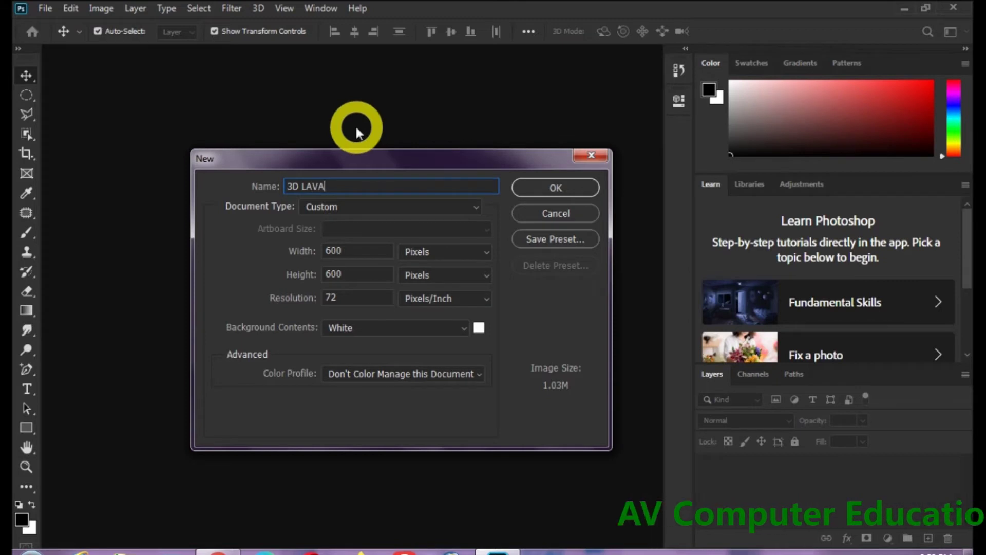
# - Set the canvas to 600×600 pixels at 72 resolution and create it
pyautogui.doubleClick(358, 250)
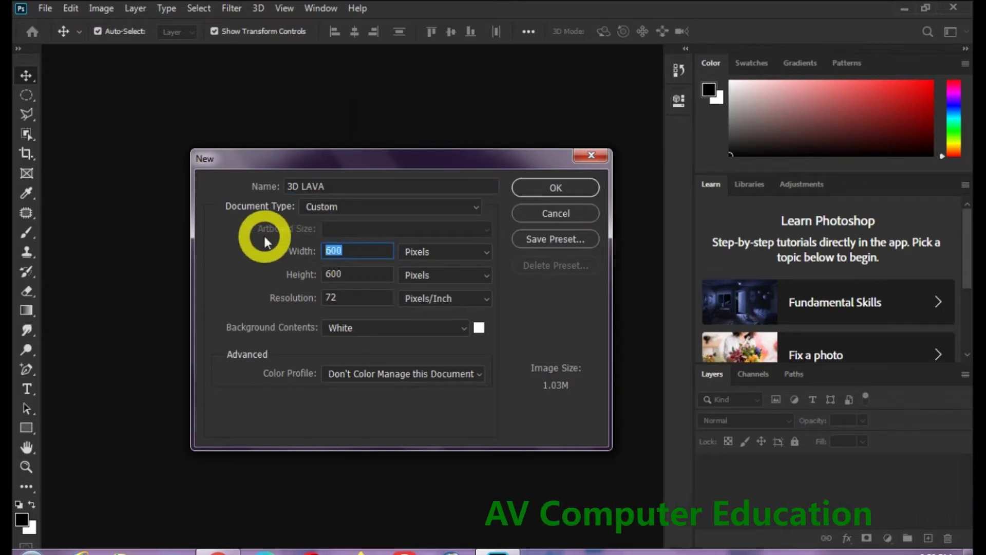
pyautogui.click(340, 251)
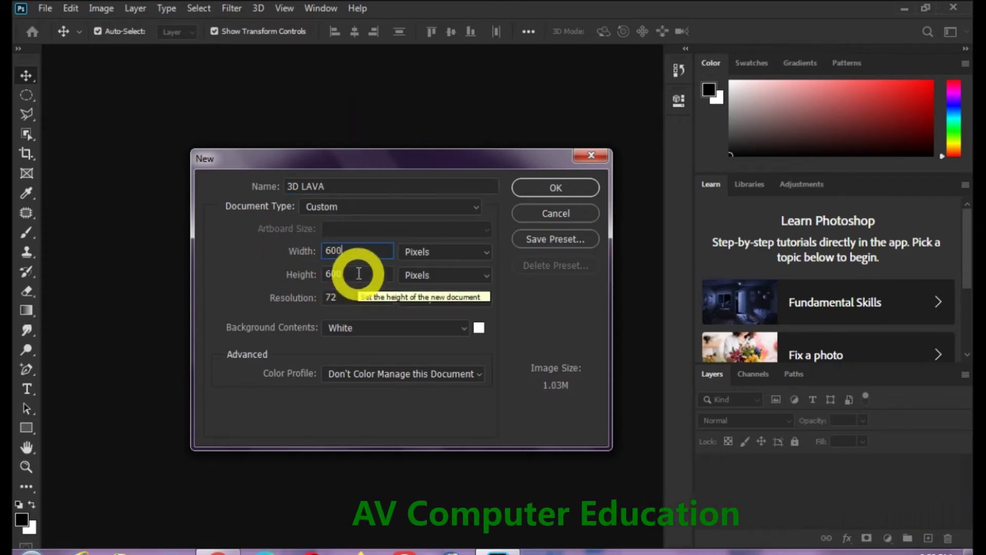
pyautogui.press('Tab')
pyautogui.write('600')
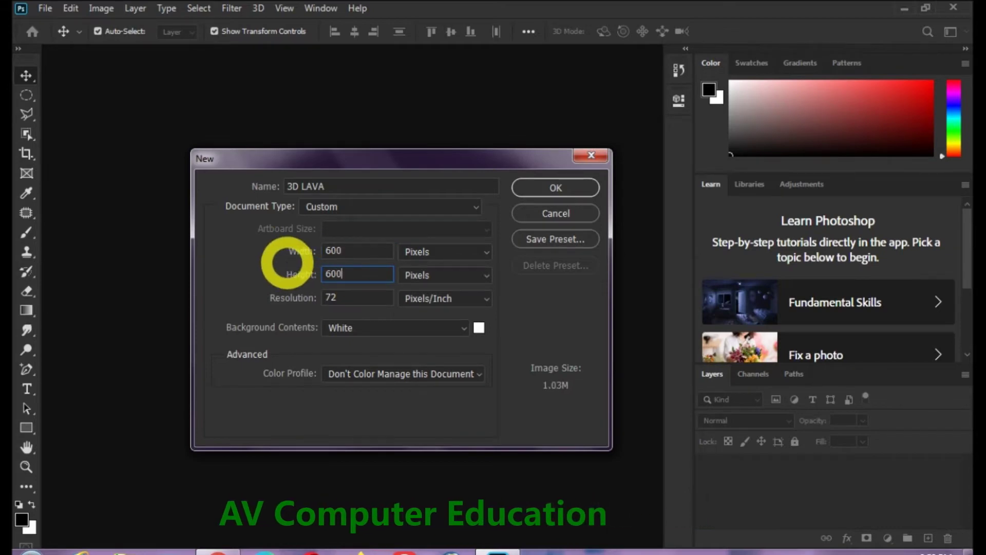
pyautogui.press('Tab')
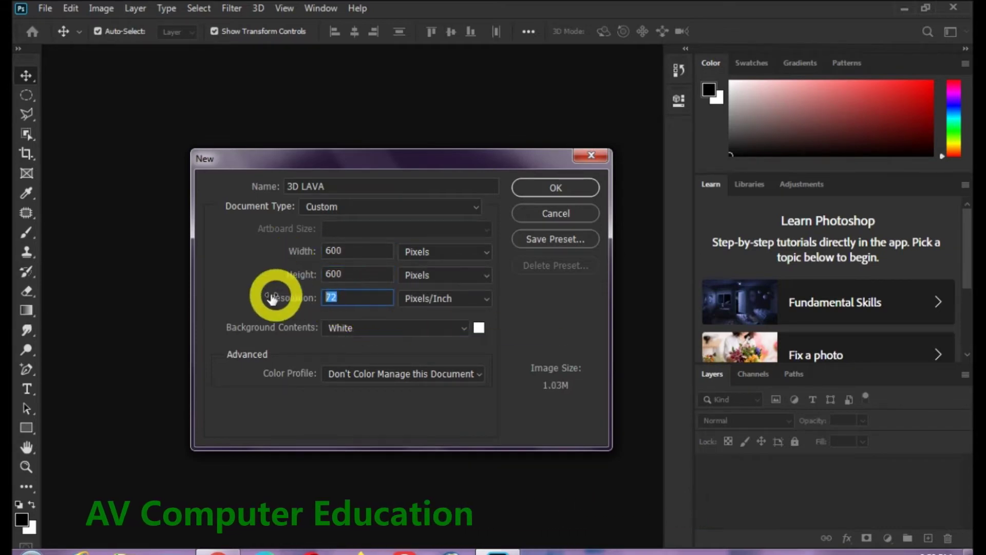
pyautogui.write('72')
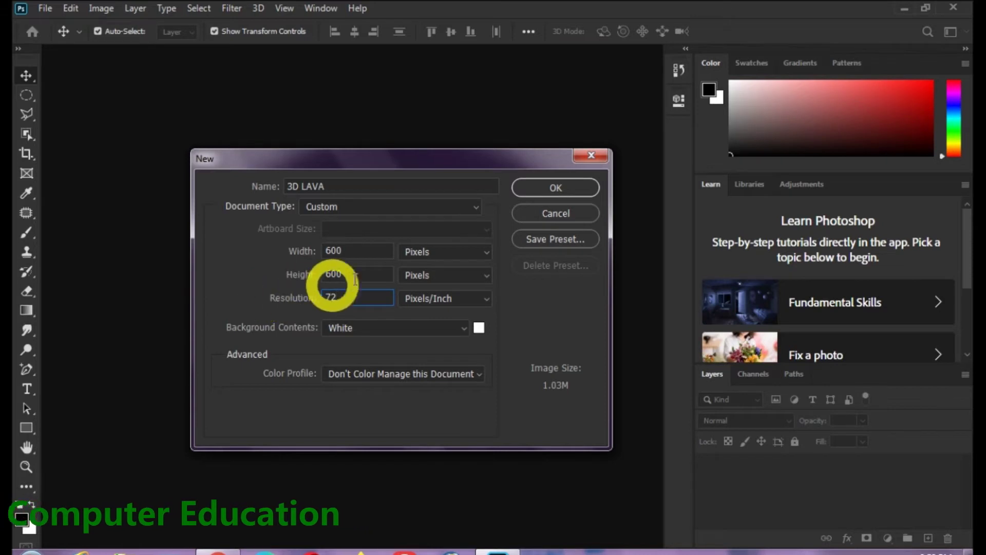
pyautogui.click(437, 254)
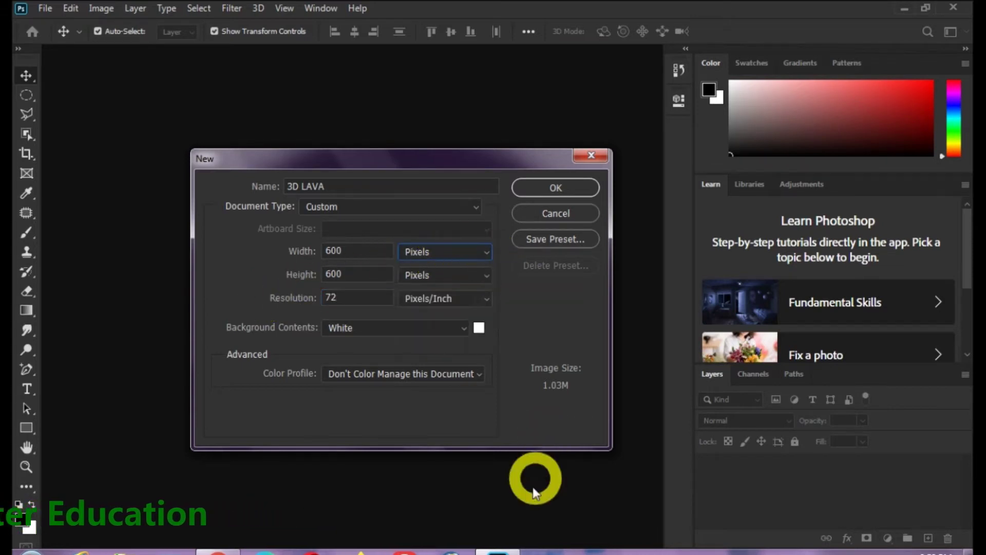
pyautogui.click(567, 192)
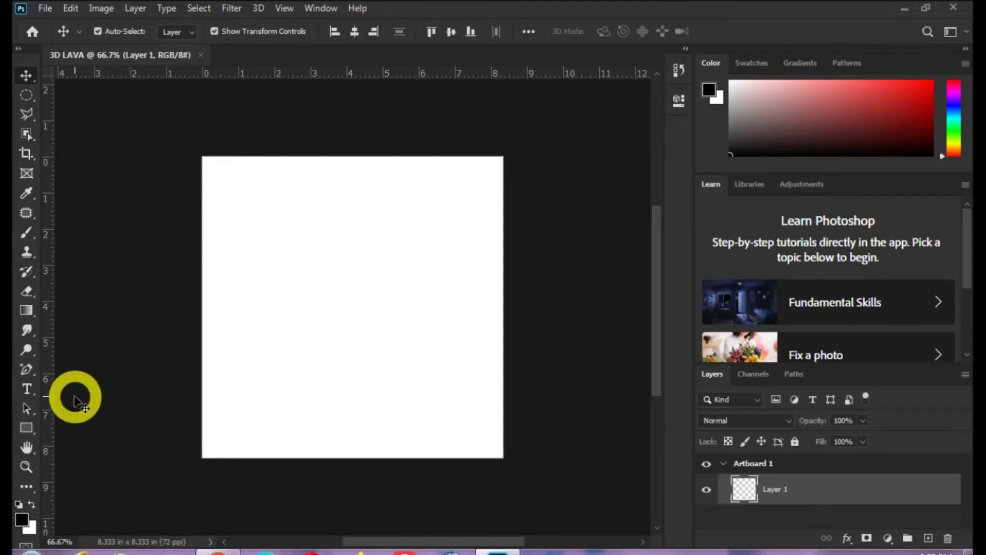
# - Fill the canvas black and type white 'AV' with the Horizontal Type Tool
pyautogui.click(27, 389)
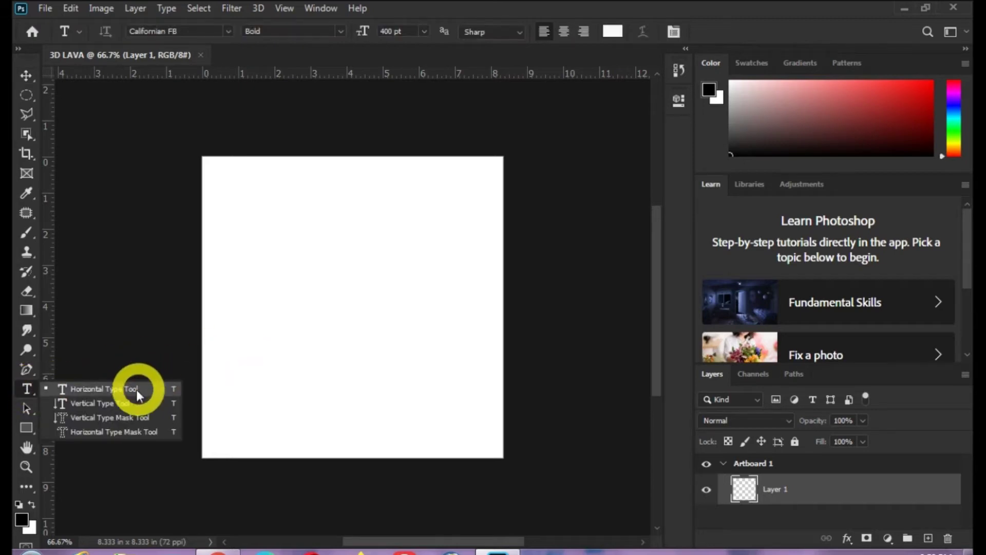
pyautogui.click(144, 386)
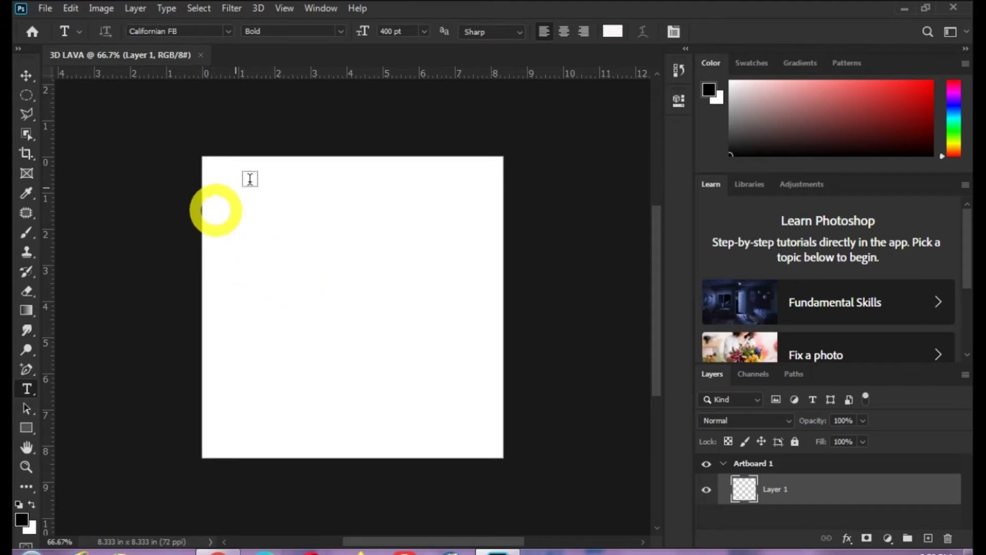
pyautogui.hotkey('alt', 'BackSpace')
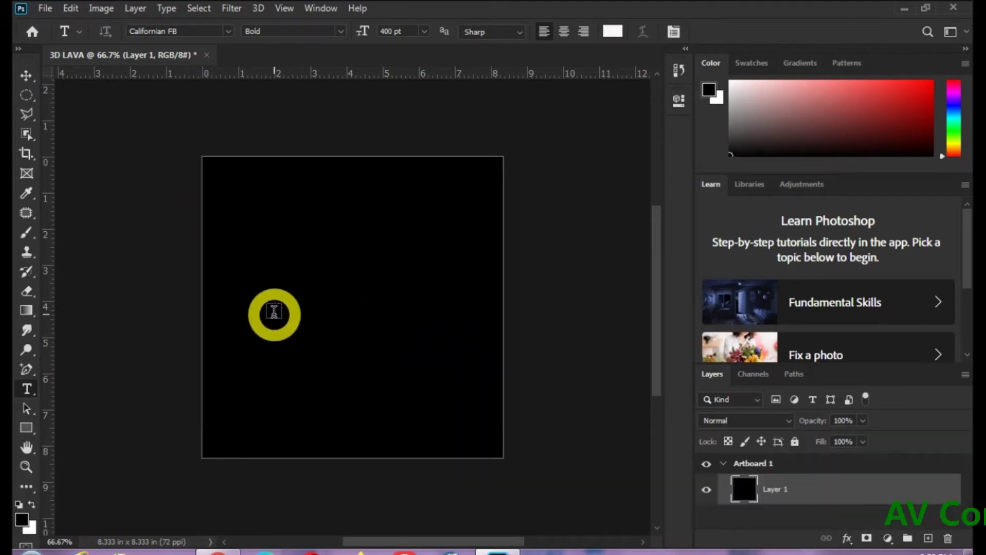
pyautogui.click(256, 301)
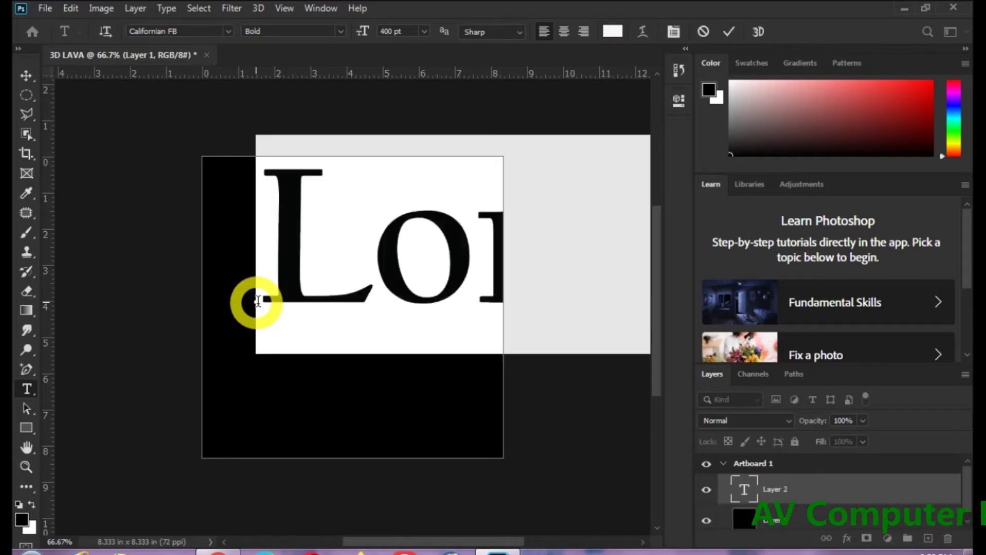
pyautogui.write('A')
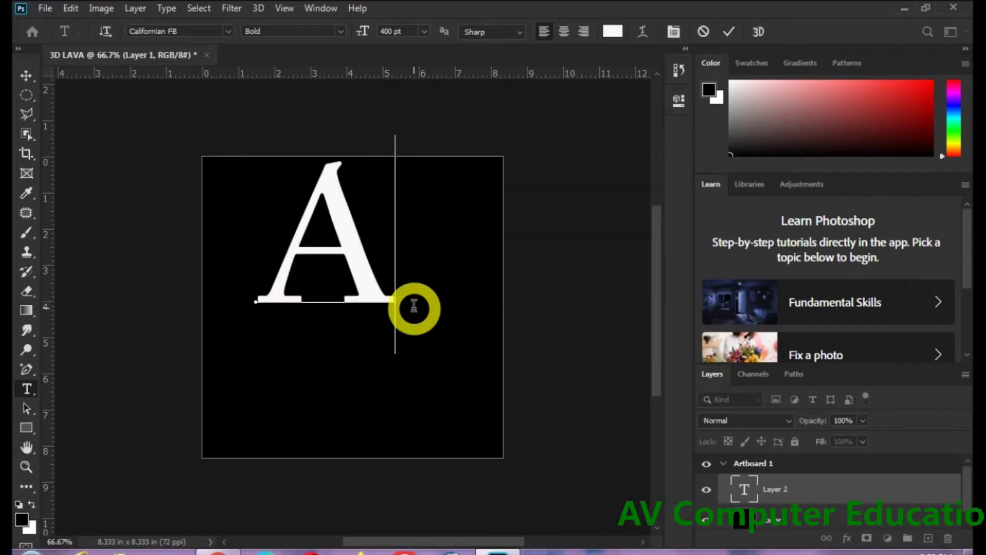
pyautogui.write('V')
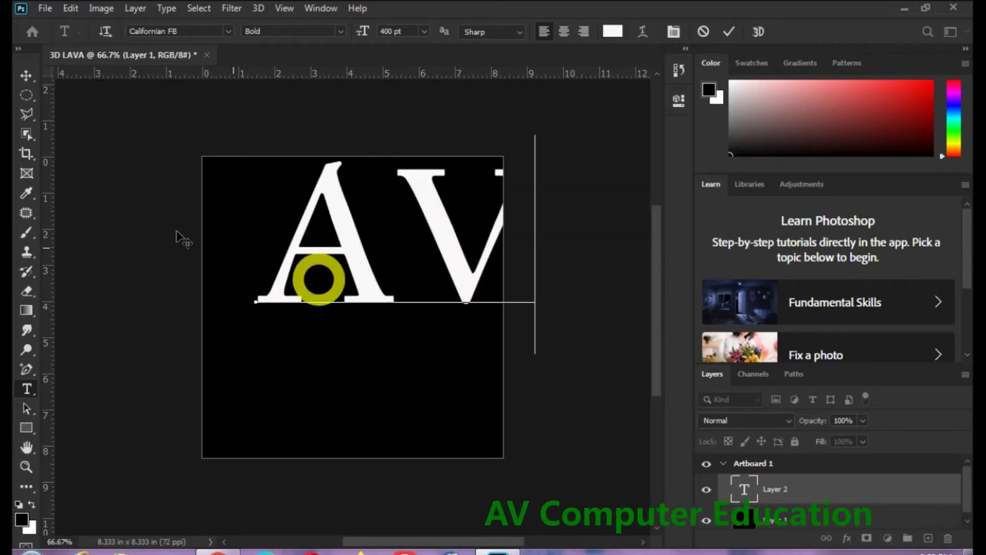
pyautogui.click(26, 76)
# - Drag the AV text to the centre of the black canvas and deselect the layers
pyautogui.moveTo(359, 242); pyautogui.dragTo(312, 327)
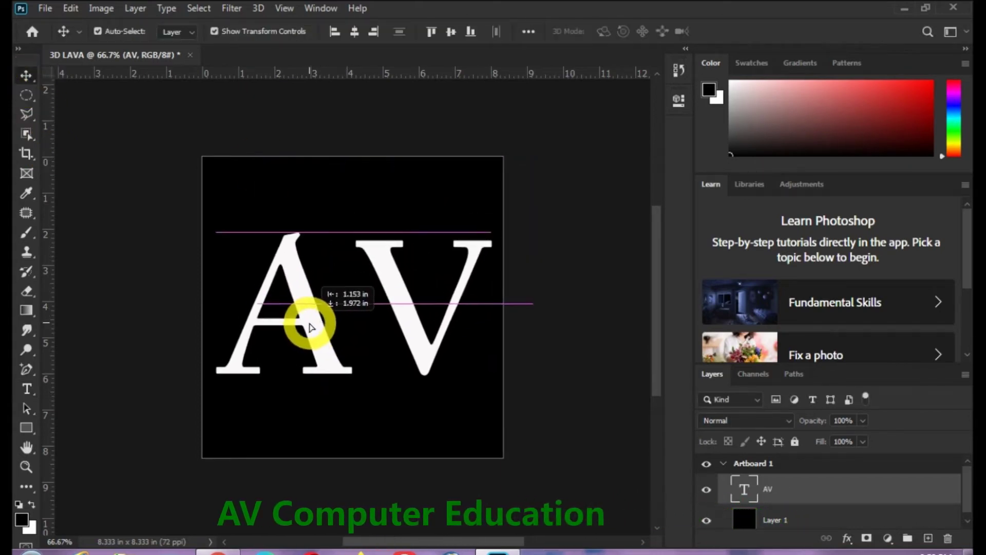
pyautogui.moveTo(311, 327); pyautogui.dragTo(316, 321)
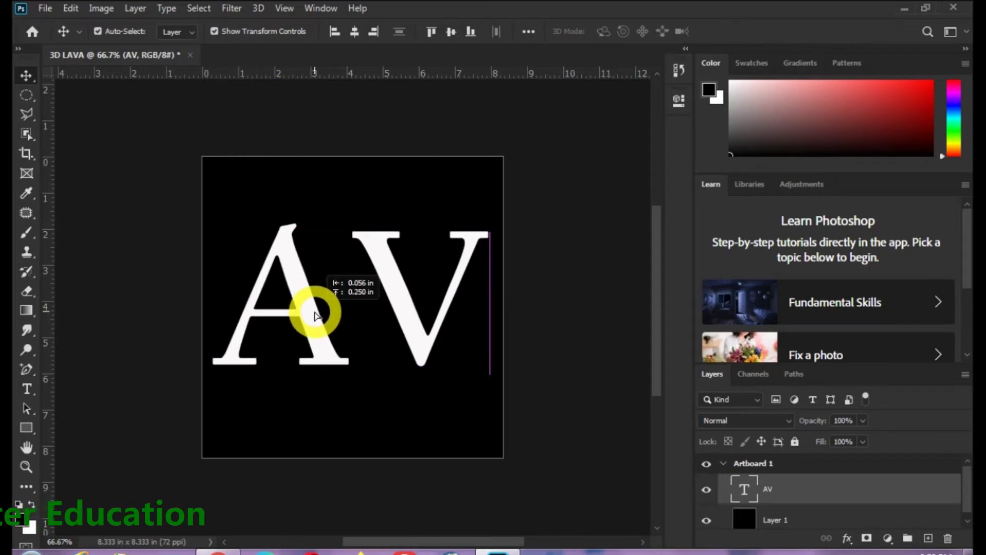
pyautogui.moveTo(316, 320); pyautogui.dragTo(316, 320)
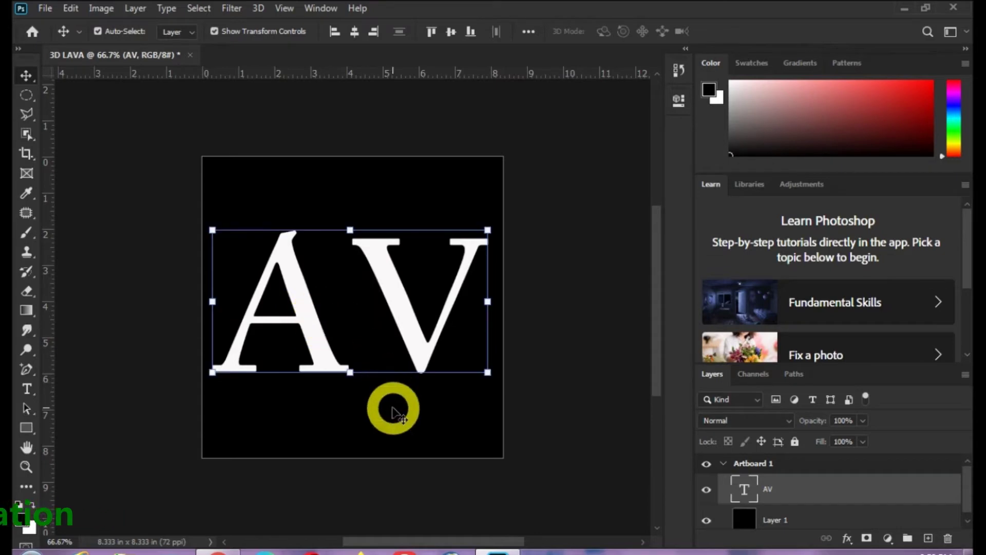
pyautogui.click(394, 410)
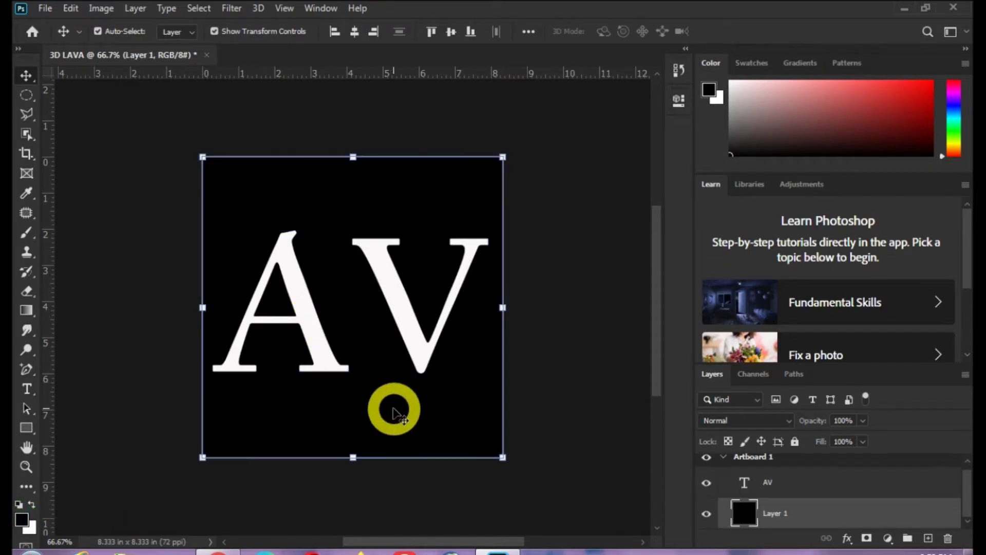
pyautogui.click(203, 264)
pyautogui.click(551, 330)
pyautogui.click(228, 377)
pyautogui.click(352, 310)
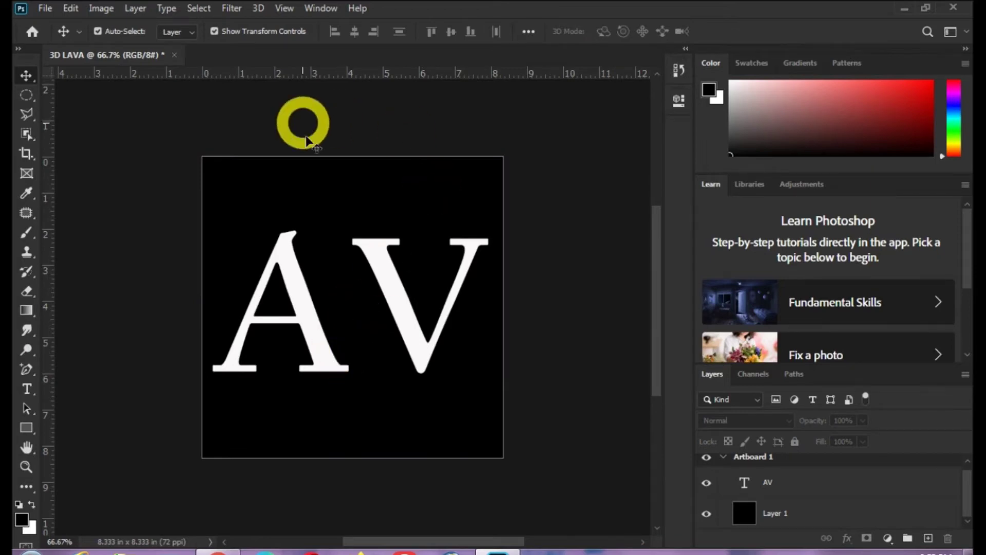
# - Flatten the AV text and black fill into one Background layer
pyautogui.click(137, 18)
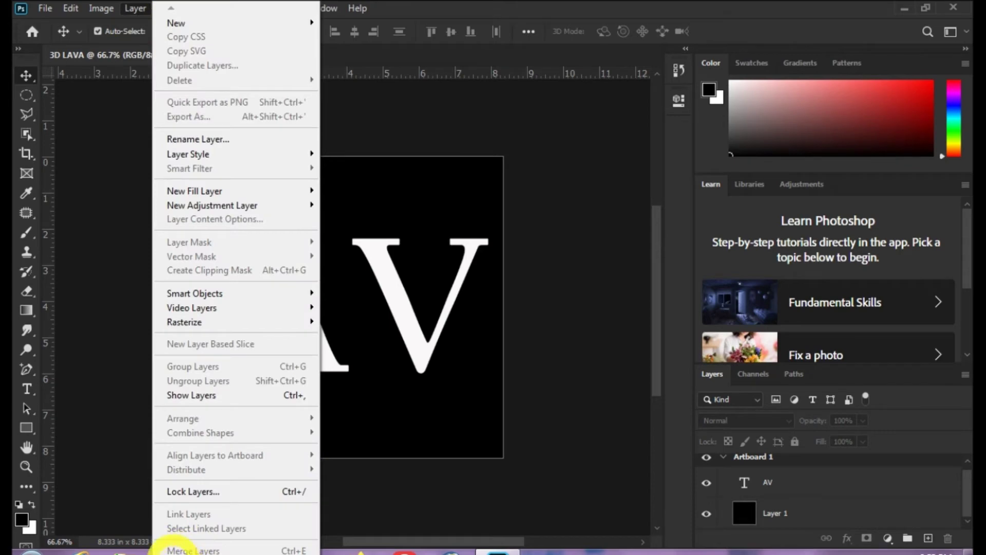
pyautogui.moveTo(231, 551)
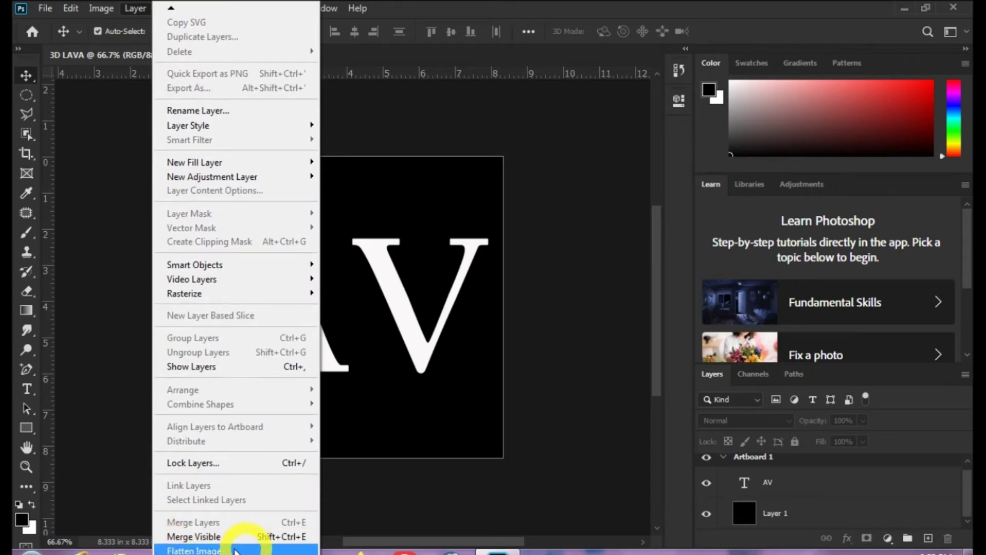
pyautogui.click(290, 551)
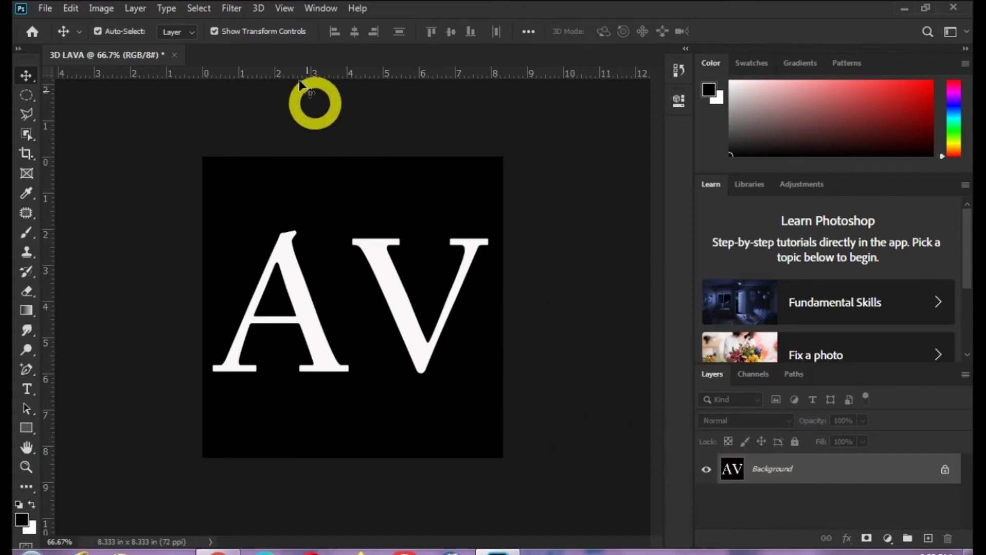
pyautogui.click(231, 8)
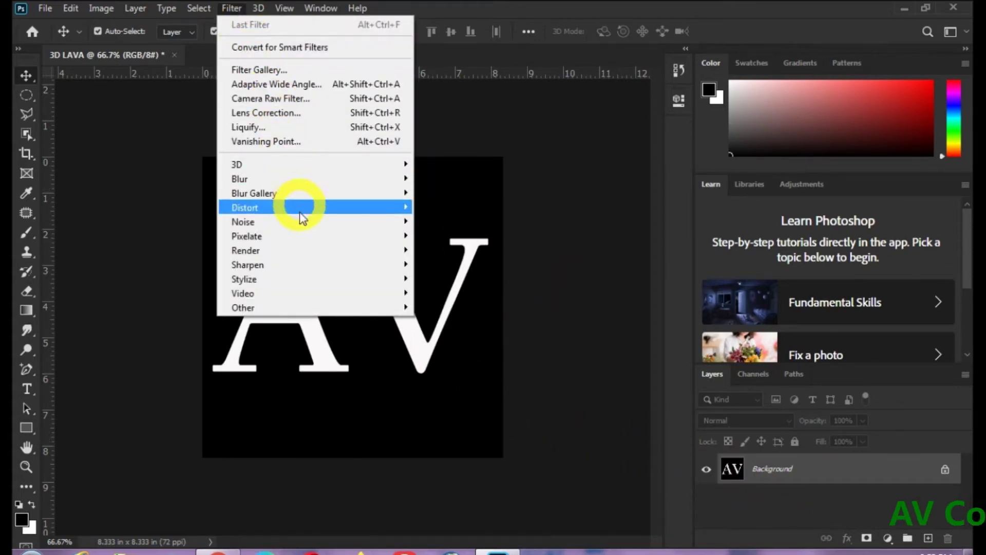
pyautogui.moveTo(245, 279)
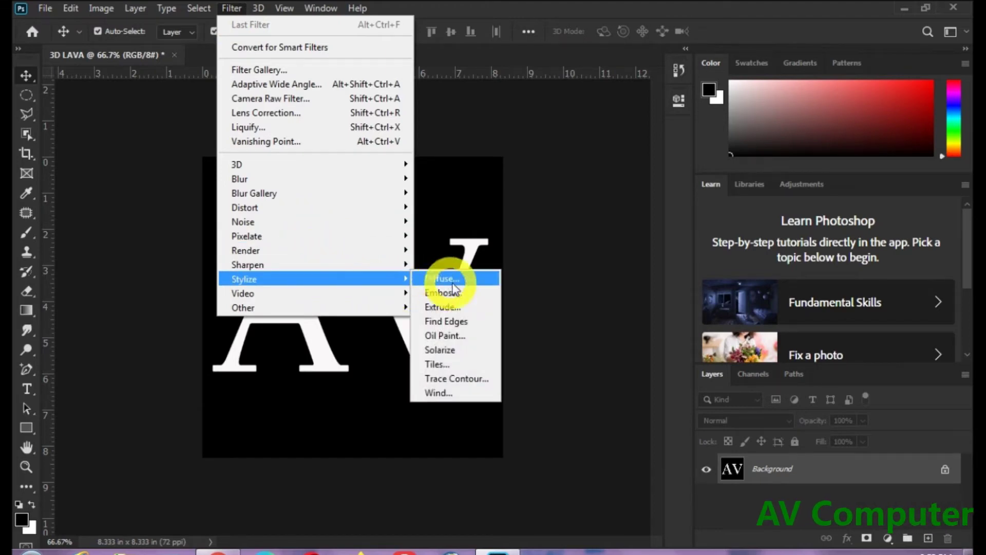
# - Apply the Stylize > Wind filter from the right twice
pyautogui.click(447, 393)
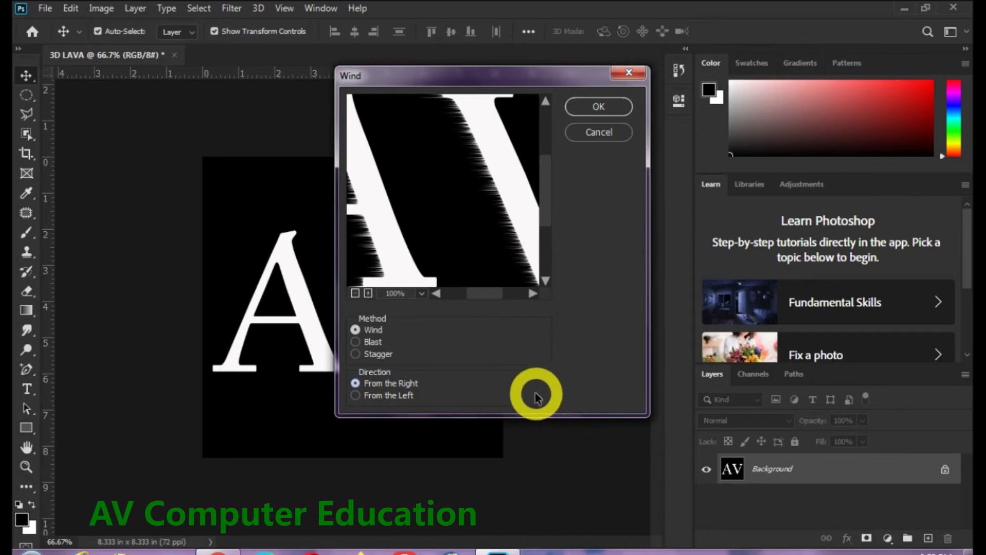
pyautogui.click(601, 106)
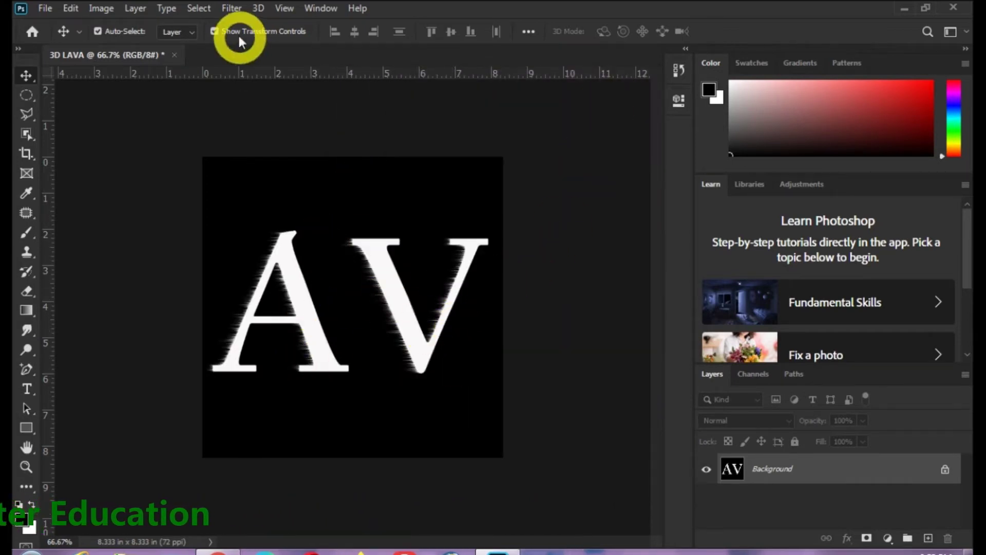
pyautogui.click(234, 11)
pyautogui.moveTo(245, 279)
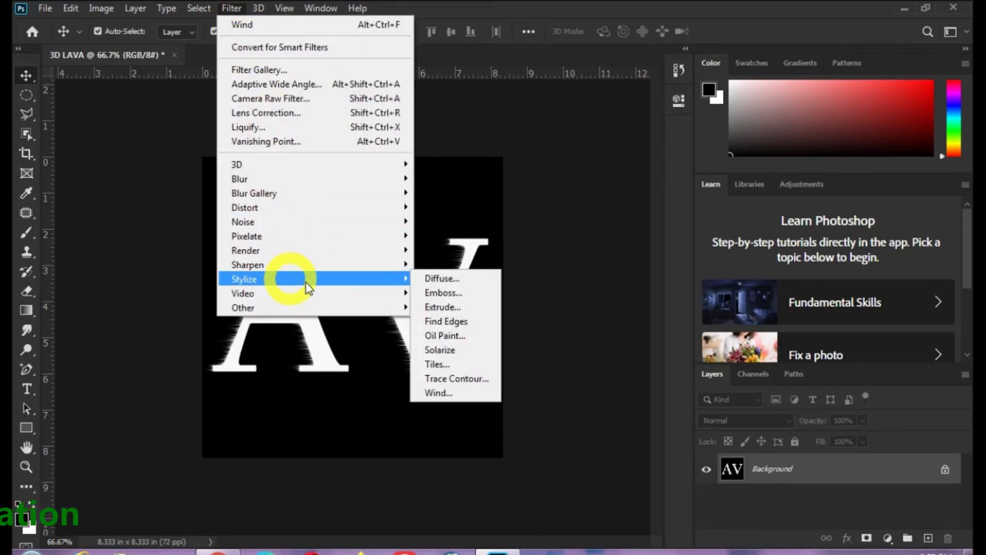
pyautogui.click(446, 393)
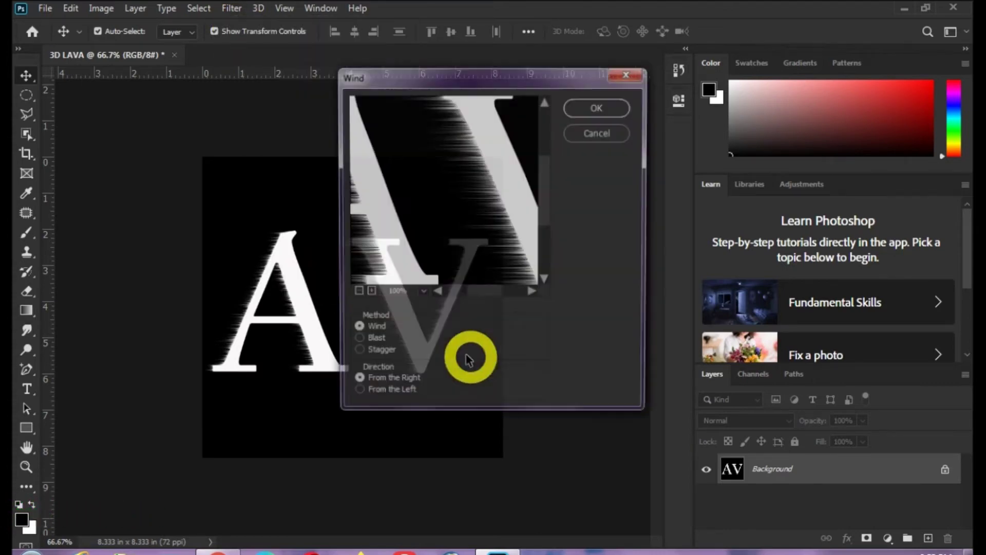
pyautogui.click(613, 104)
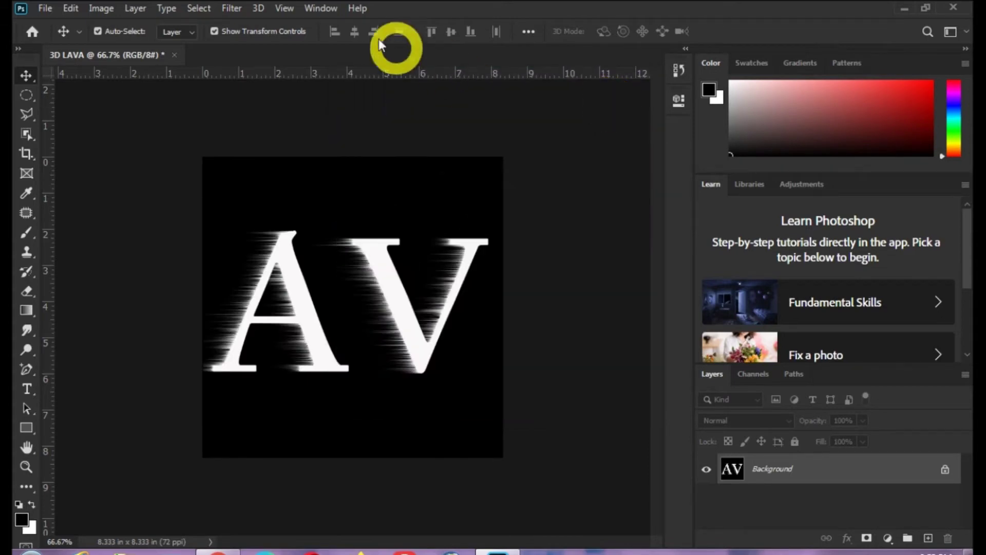
# - Apply the Wind filter with direction From the Left, twice
pyautogui.click(231, 10)
pyautogui.moveTo(244, 279)
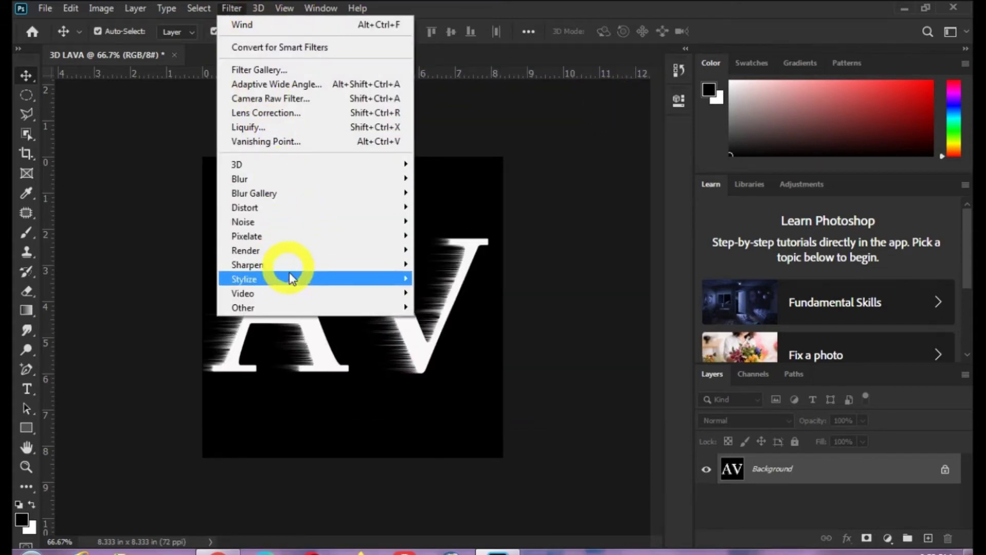
pyautogui.click(439, 393)
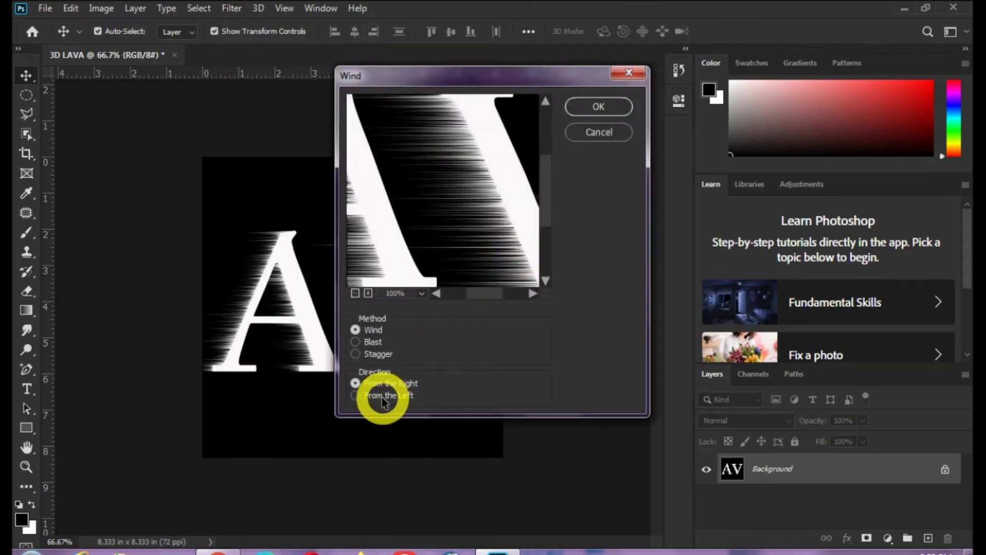
pyautogui.click(382, 396)
pyautogui.click(587, 110)
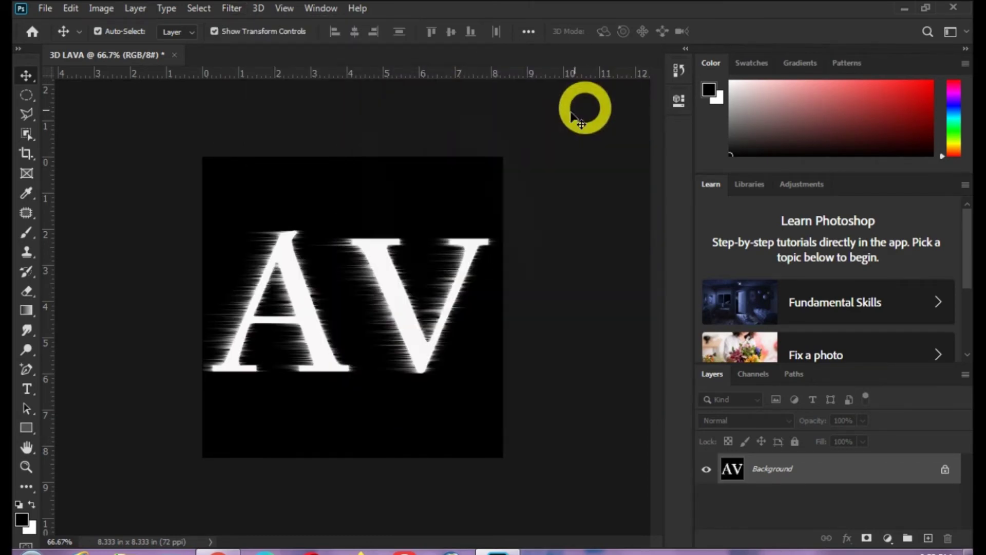
pyautogui.click(232, 9)
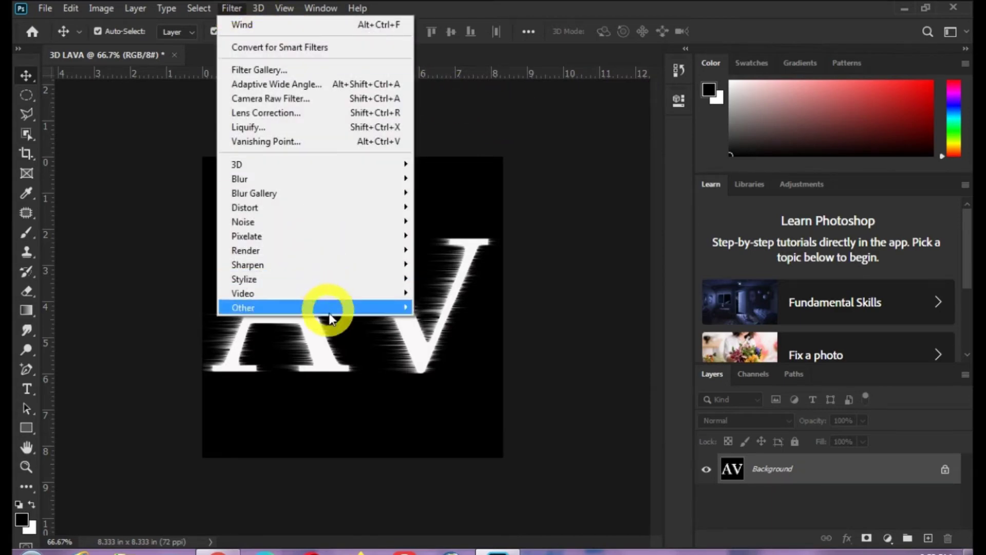
pyautogui.moveTo(245, 279)
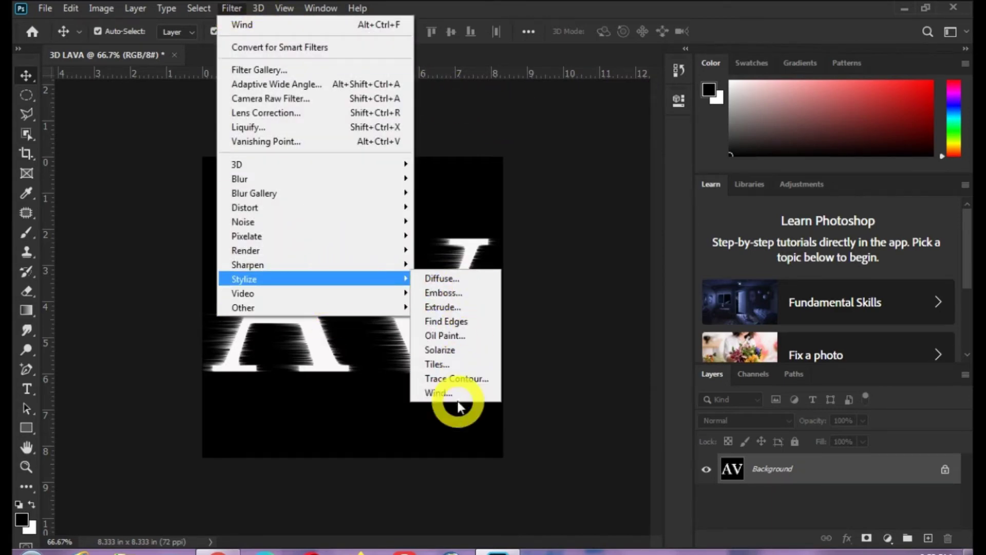
pyautogui.click(448, 393)
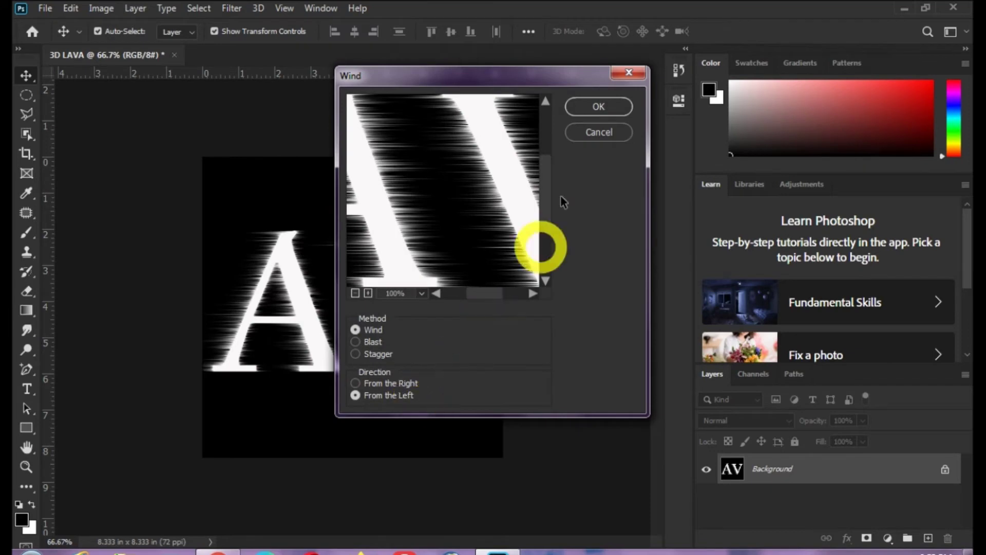
pyautogui.click(599, 106)
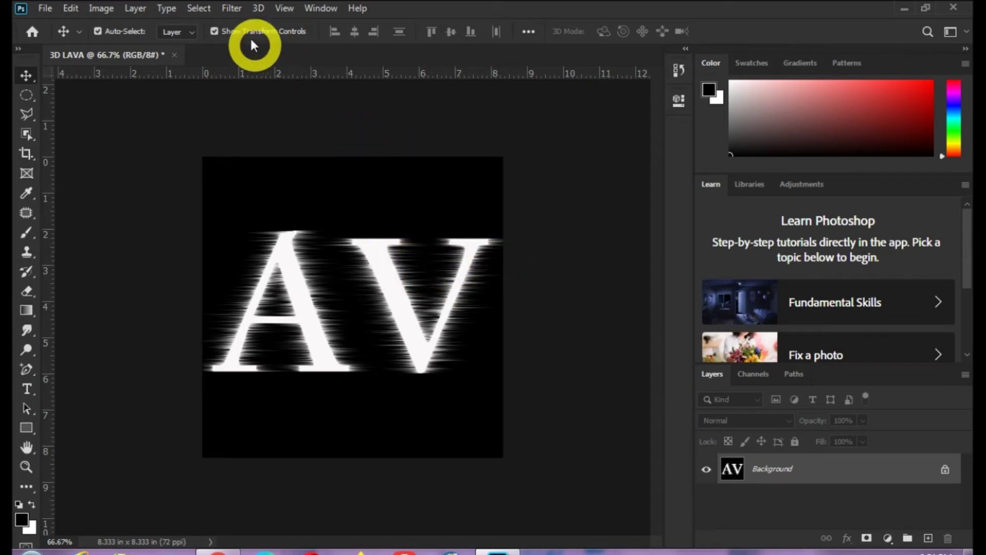
pyautogui.click(232, 7)
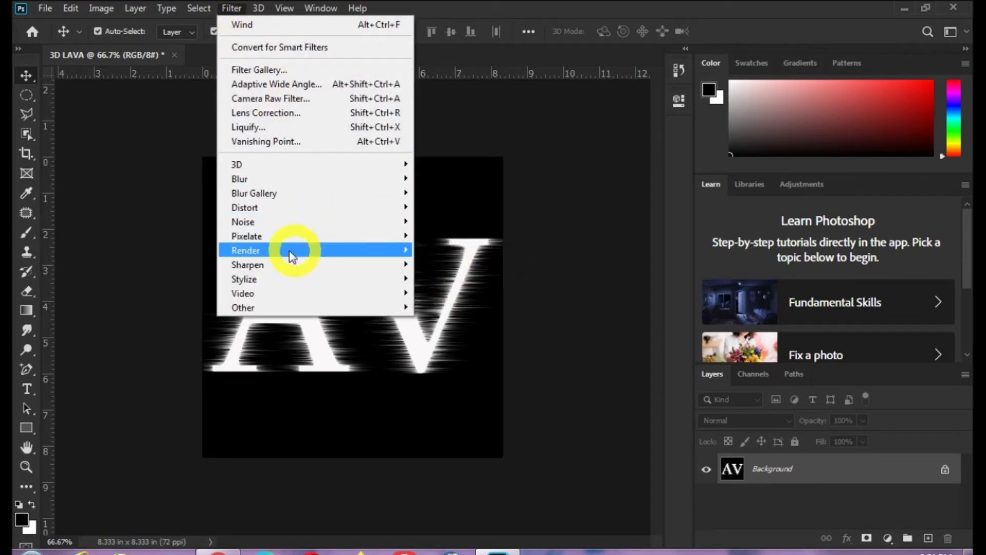
pyautogui.moveTo(245, 250)
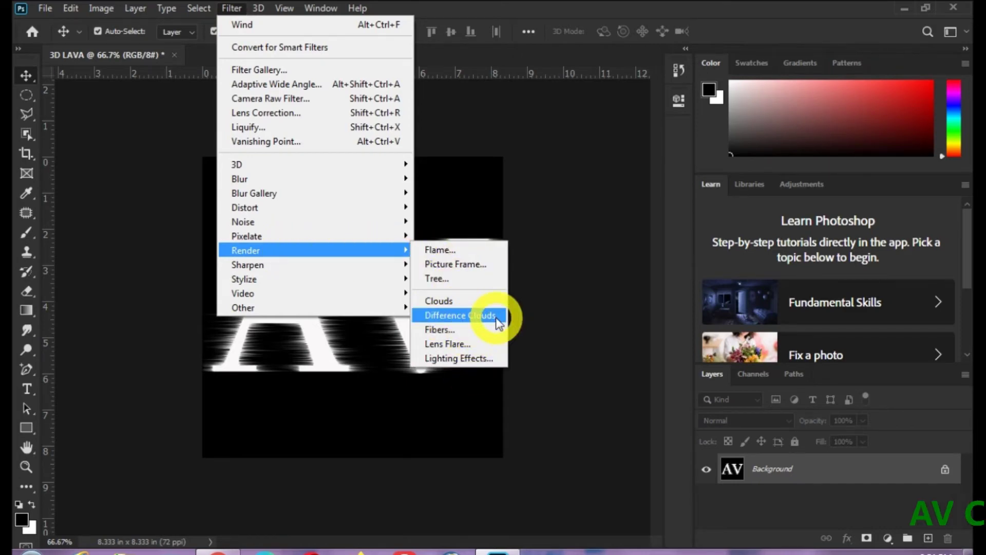
# - Render Difference Clouds over the wind-streaked AV image
pyautogui.click(497, 321)
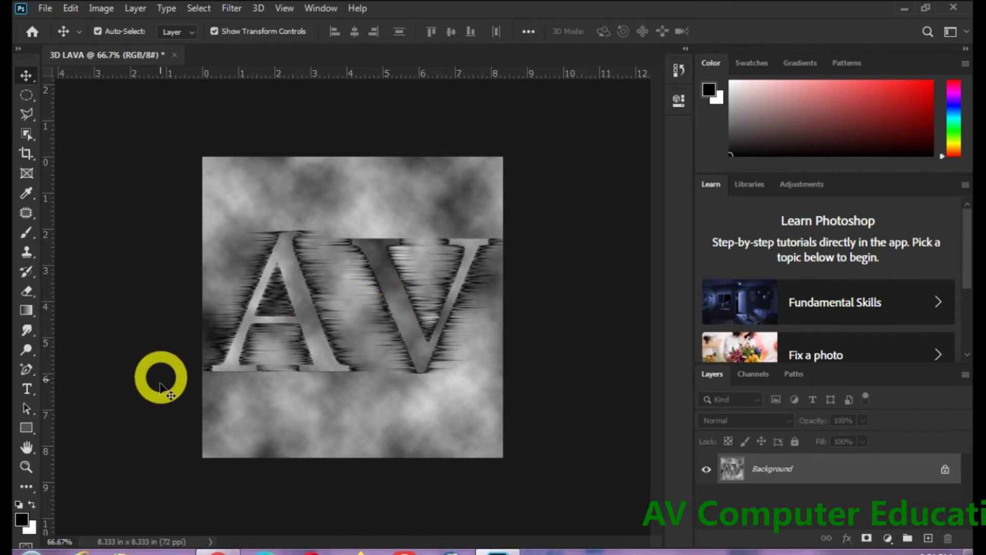
pyautogui.click(27, 389)
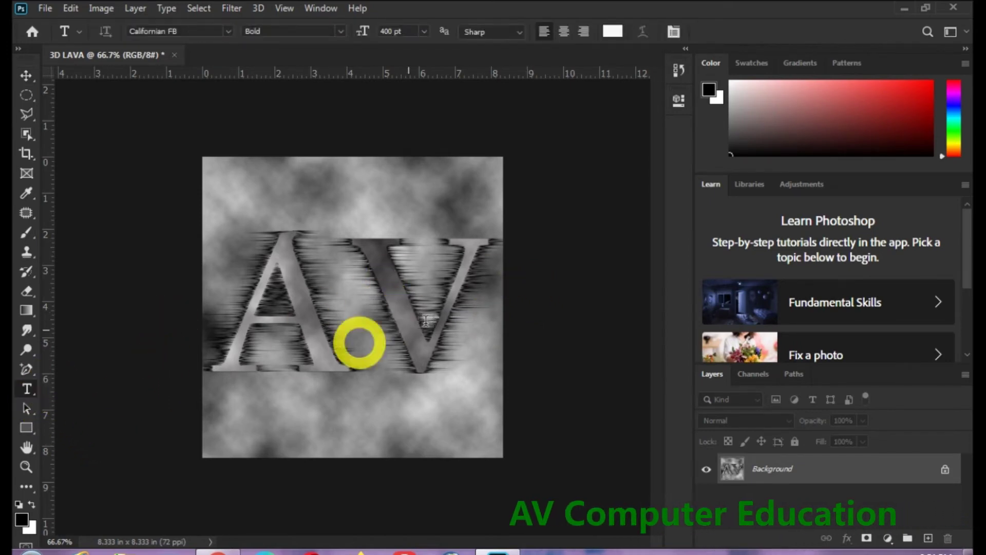
# - Type a new 'AV' text layer and align it over the streaked letters
pyautogui.click(242, 335)
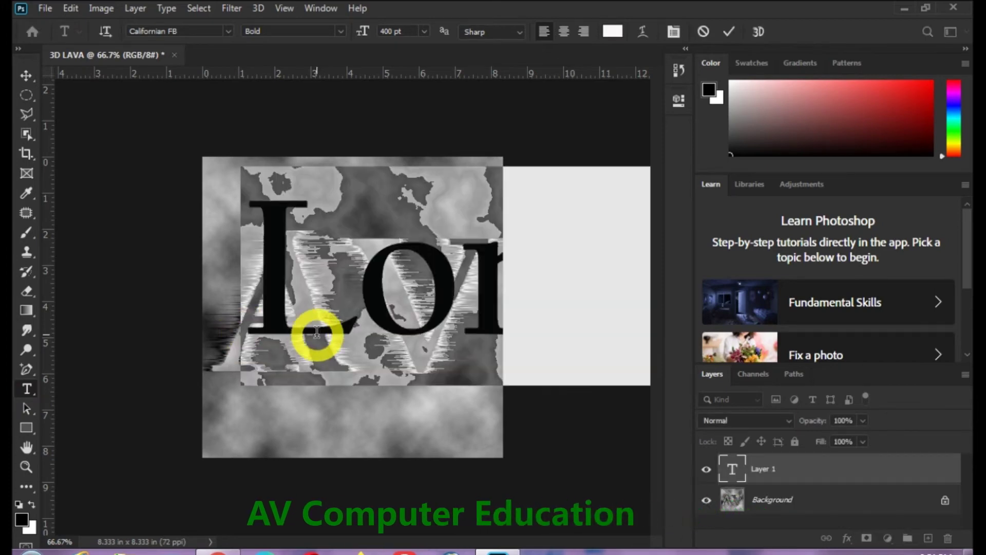
pyautogui.write('AV')
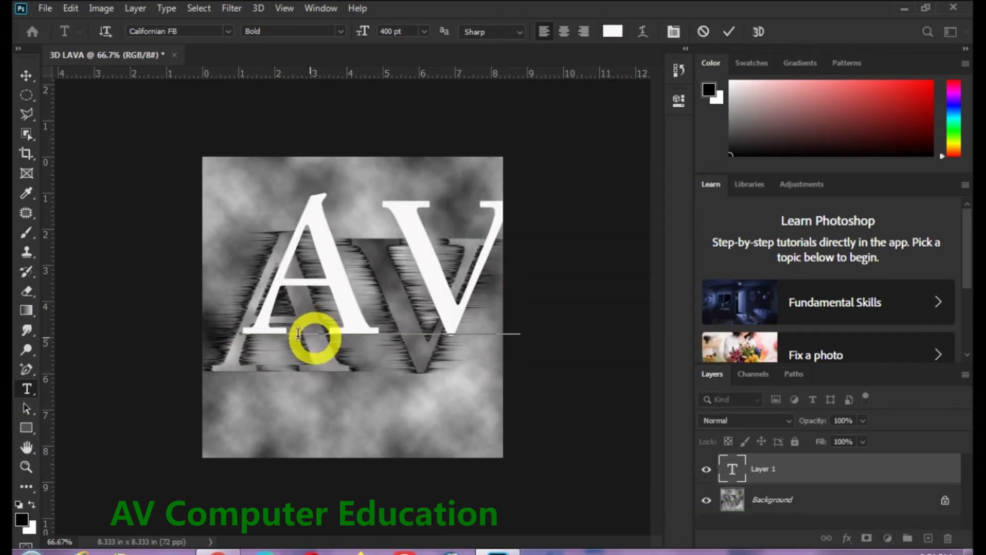
pyautogui.click(27, 76)
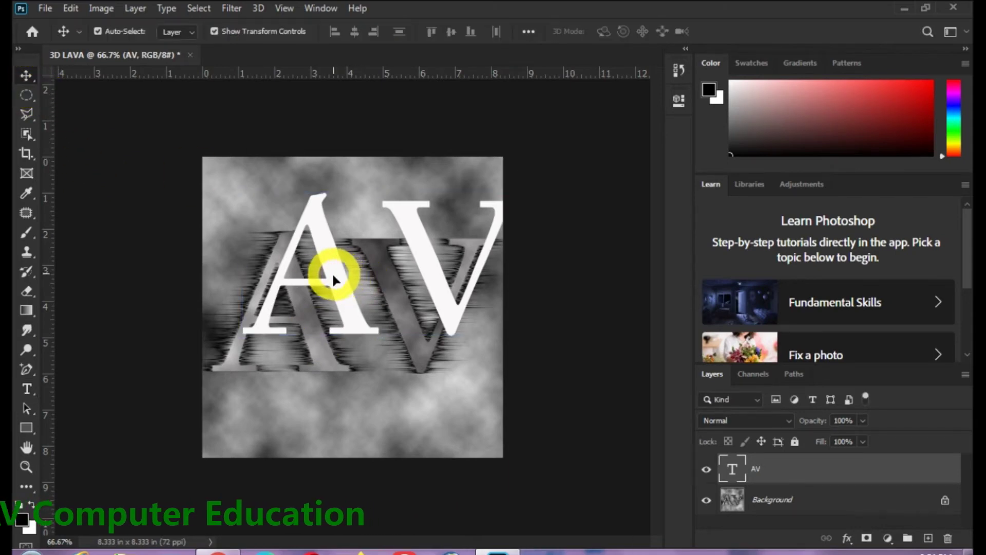
pyautogui.moveTo(333, 280); pyautogui.dragTo(313, 313)
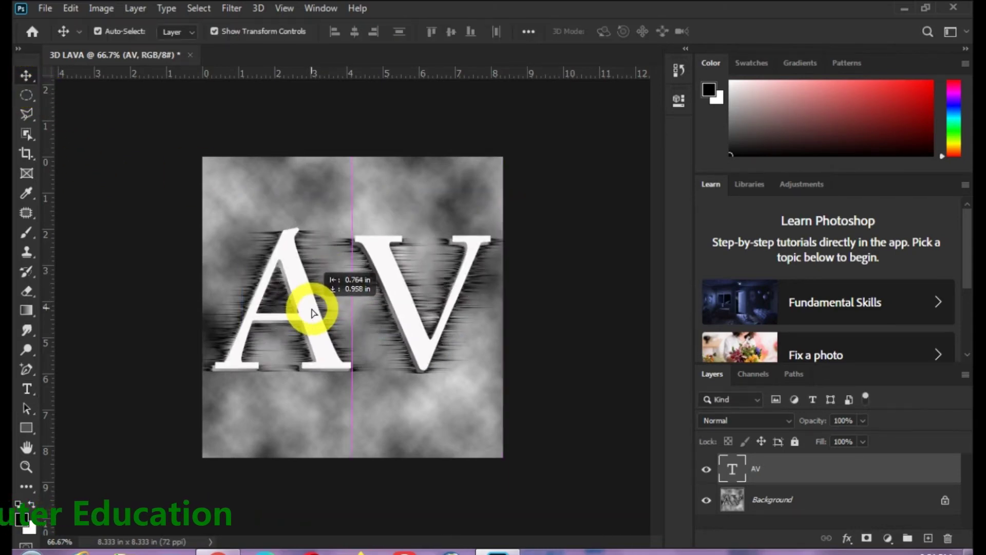
pyautogui.moveTo(314, 313); pyautogui.dragTo(314, 312)
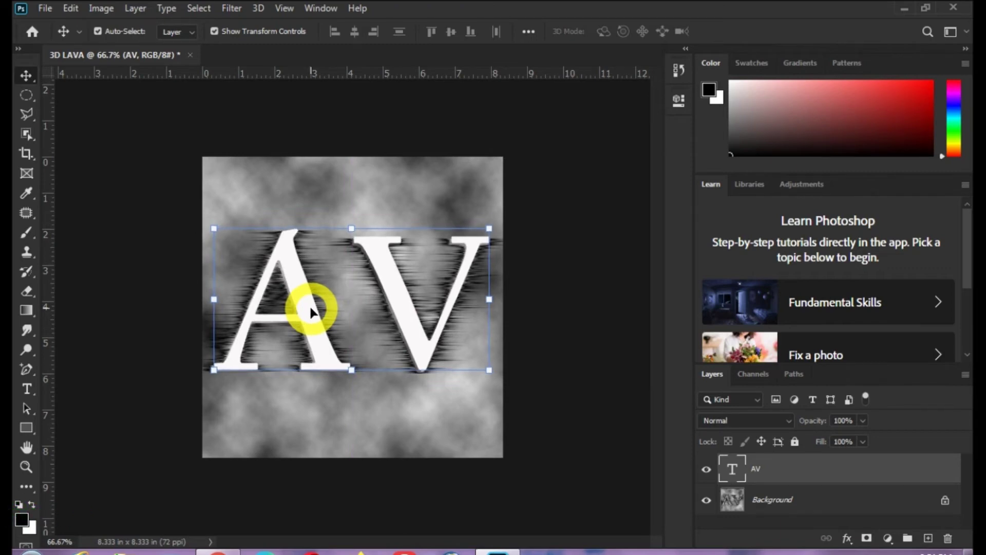
pyautogui.press('Left')
pyautogui.press('Left')
pyautogui.press('Left')
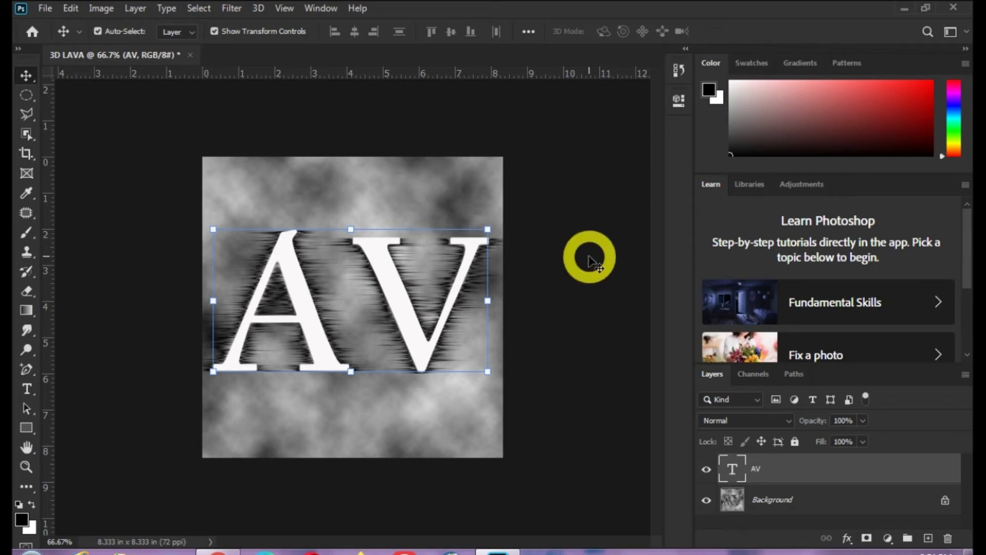
# - Set the AV text layer to Darken blend mode at 60% opacity
pyautogui.click(565, 267)
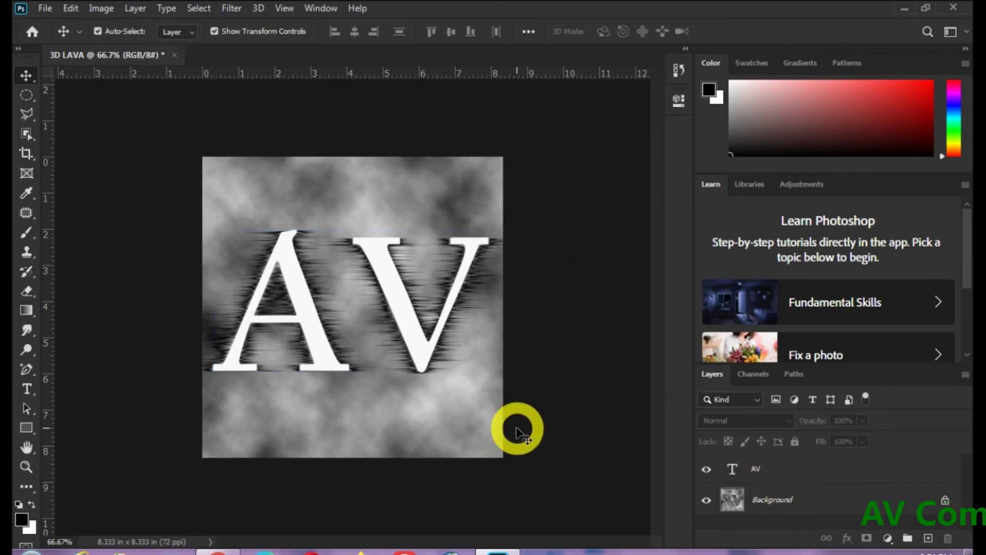
pyautogui.click(745, 470)
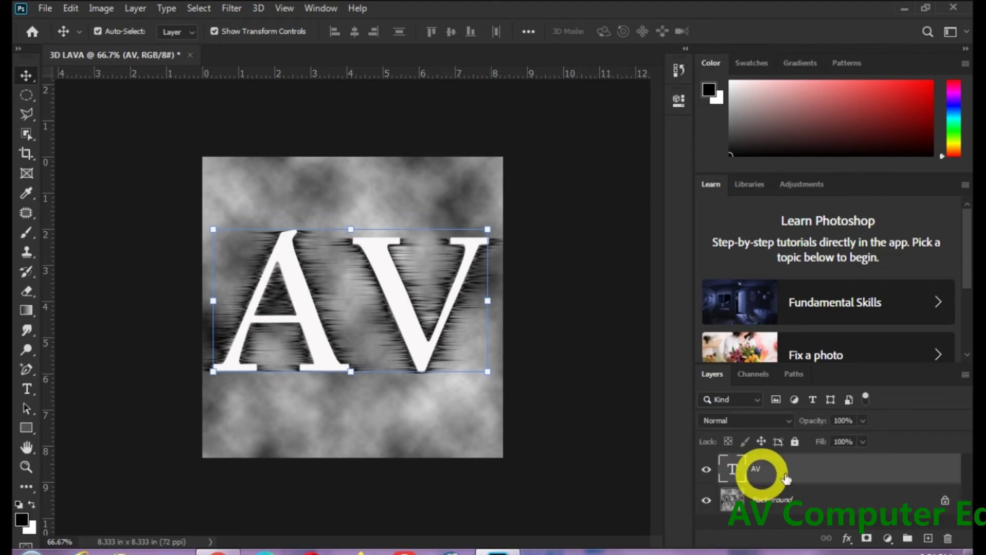
pyautogui.click(845, 421)
pyautogui.write('60')
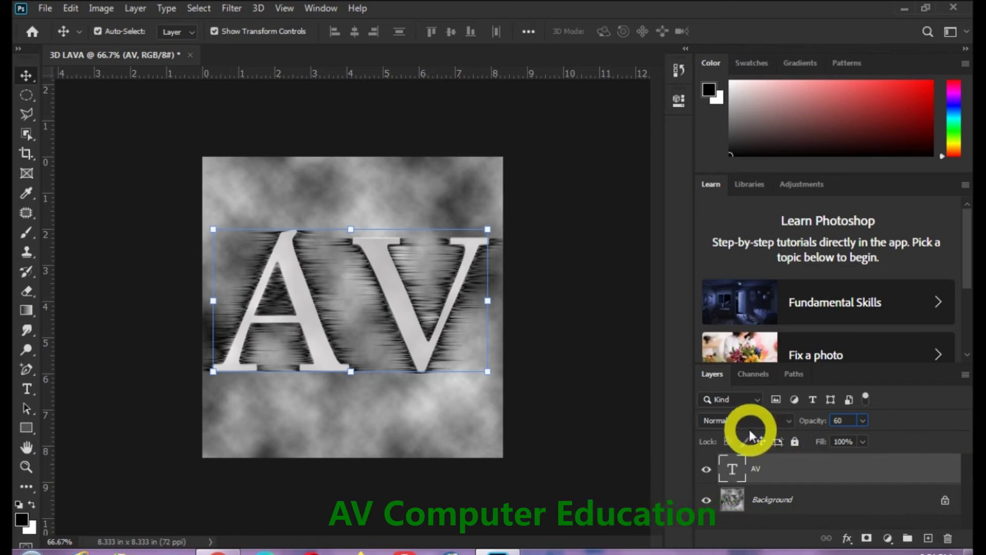
pyautogui.click(789, 420)
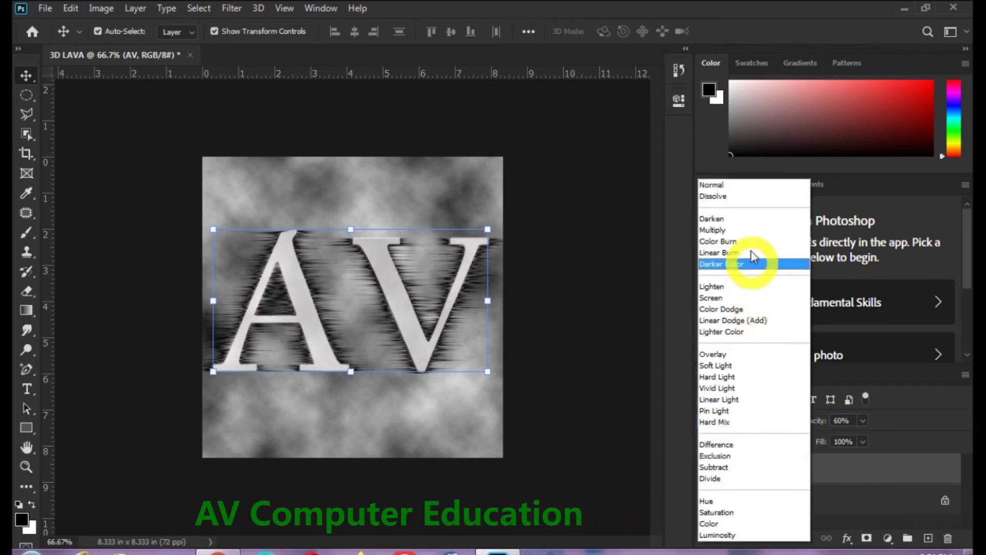
pyautogui.click(725, 218)
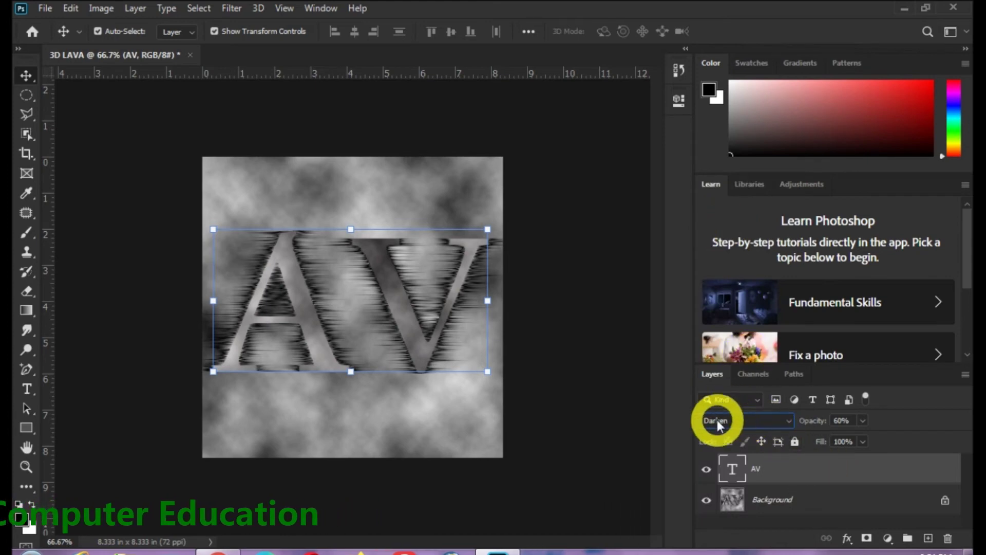
pyautogui.click(829, 420)
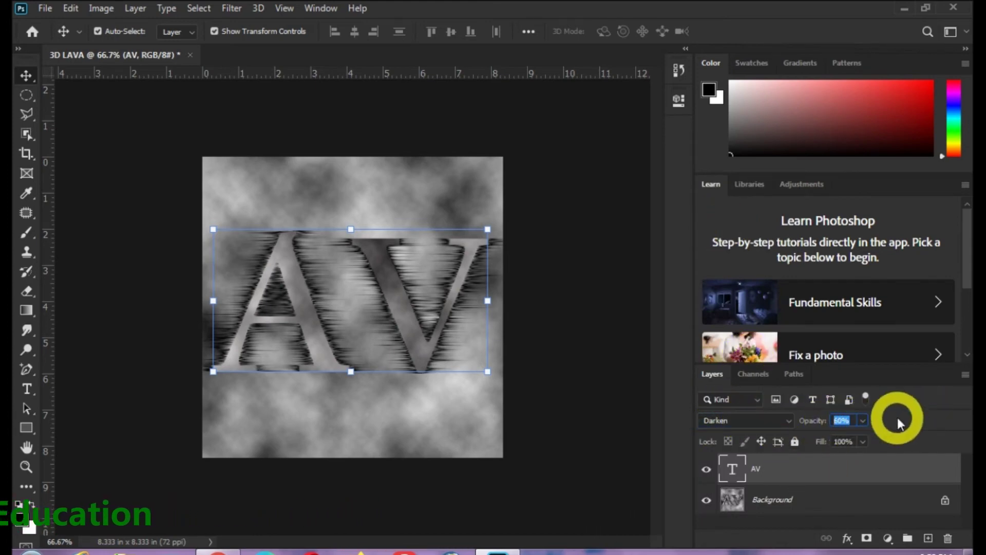
pyautogui.click(858, 423)
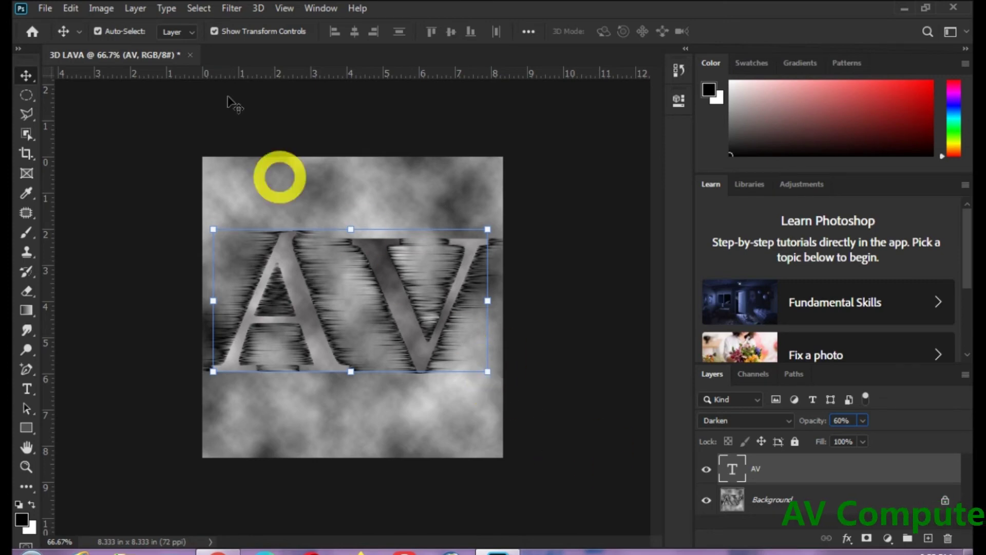
pyautogui.click(132, 8)
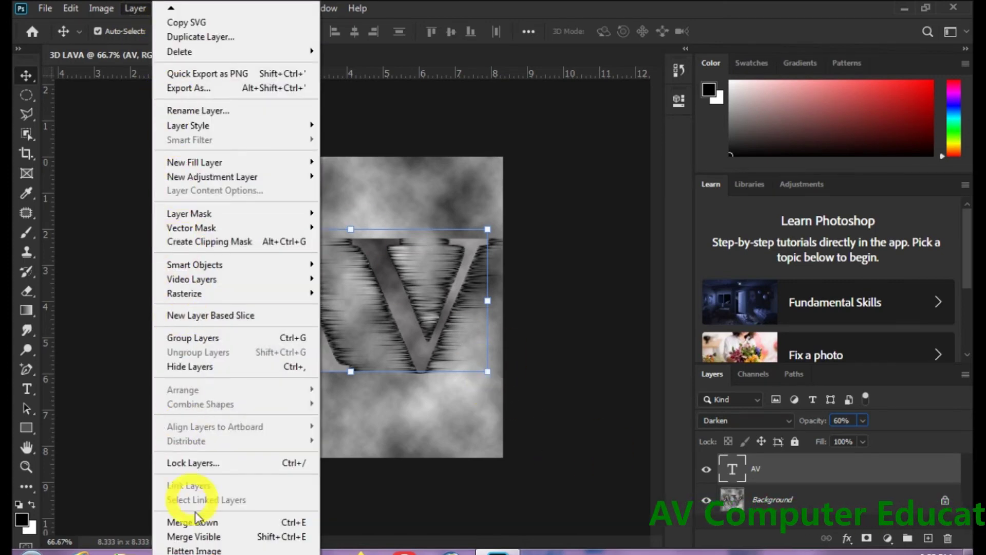
# - Flatten, then Extrude as level-based blocks, size 2, depth 40, solid front faces
pyautogui.click(205, 550)
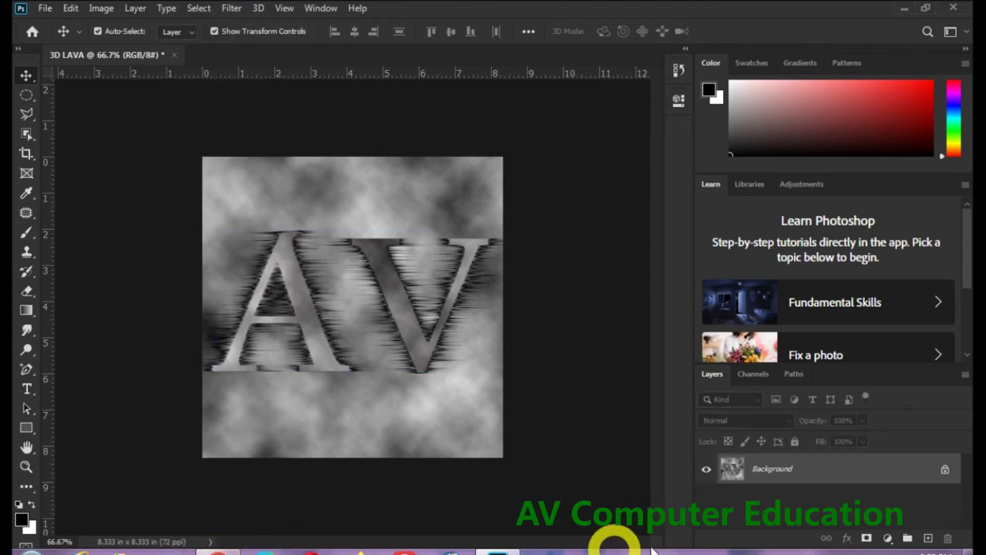
pyautogui.click(232, 8)
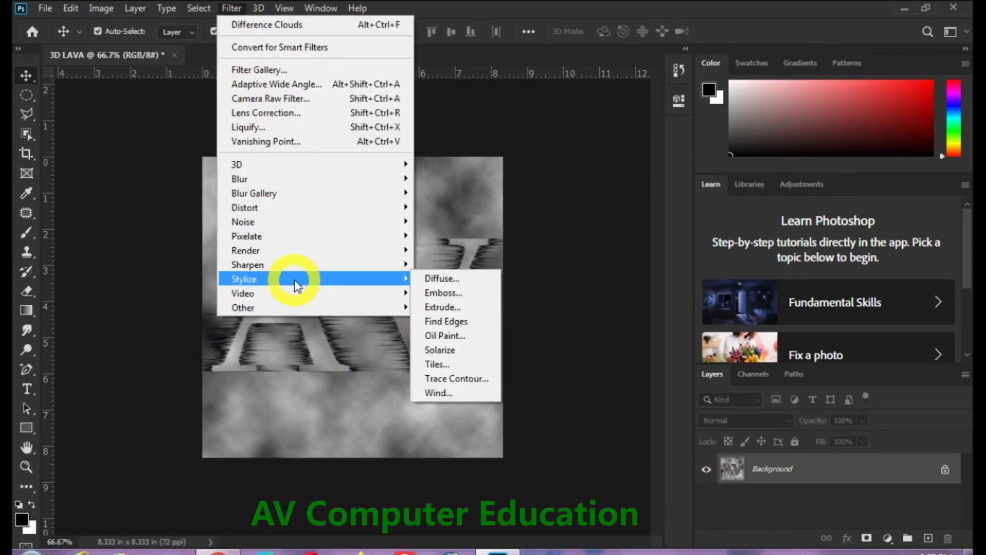
pyautogui.moveTo(245, 279)
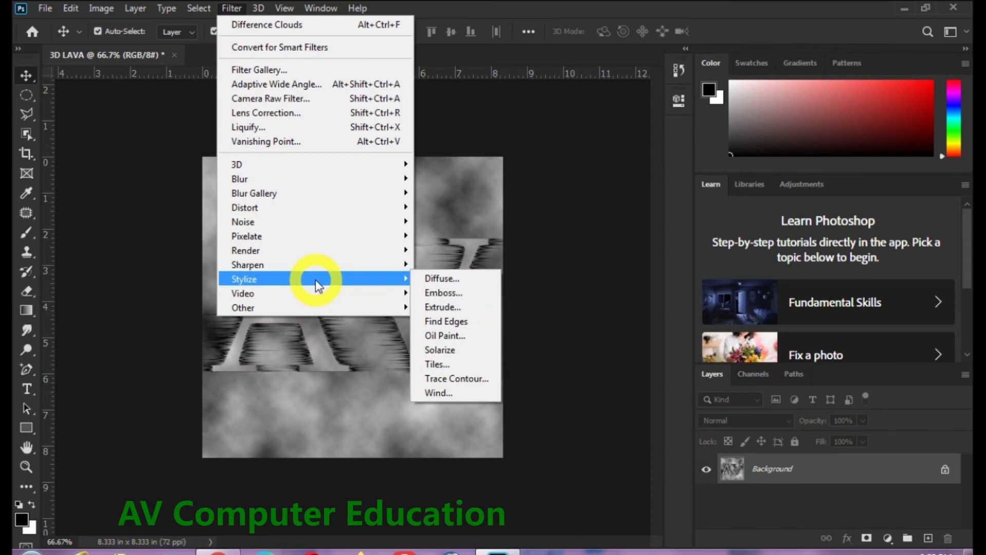
pyautogui.click(462, 307)
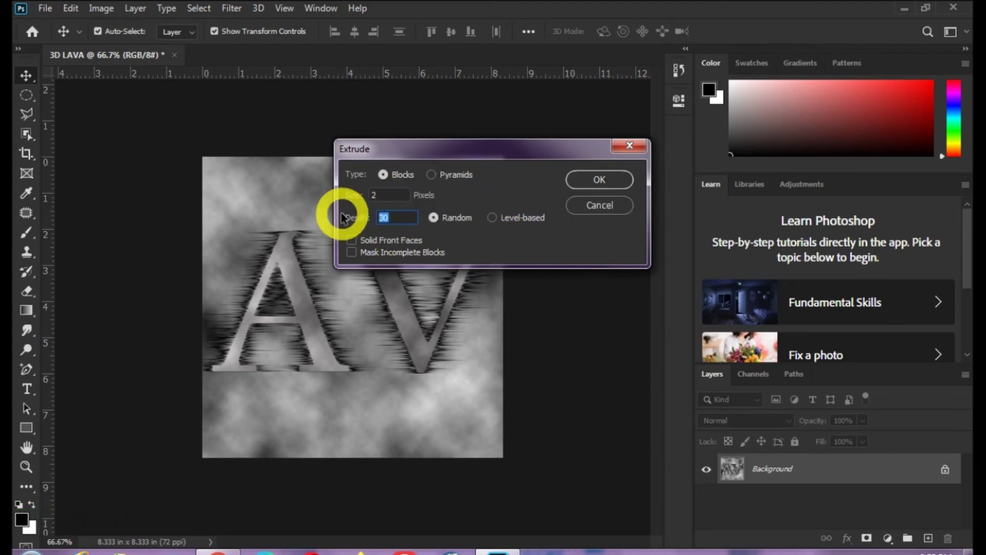
pyautogui.write('40')
pyautogui.click(493, 218)
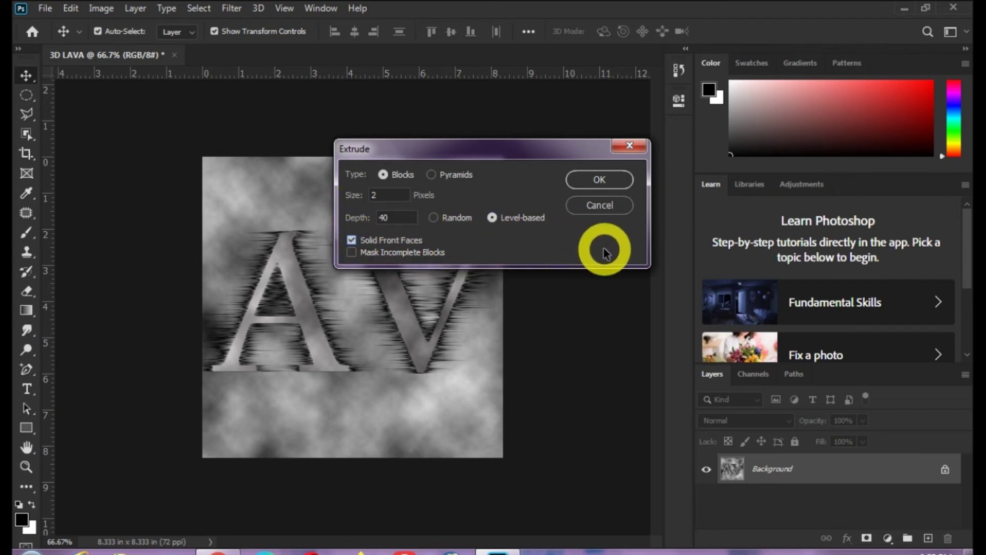
pyautogui.click(611, 180)
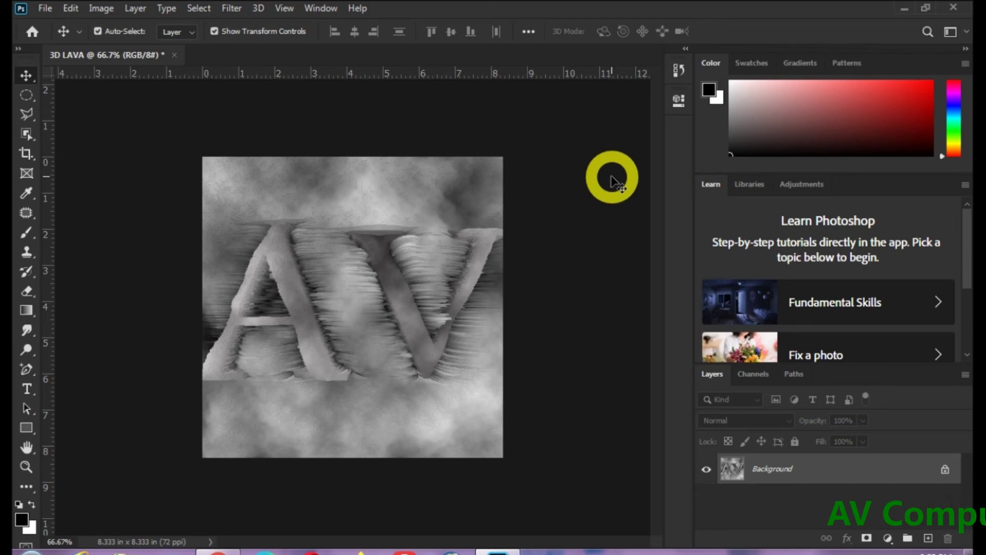
# - Invert the tones of the extruded cloud-and-letters image with Image > Adjustments > Invert
pyautogui.click(102, 9)
pyautogui.moveTo(124, 48)
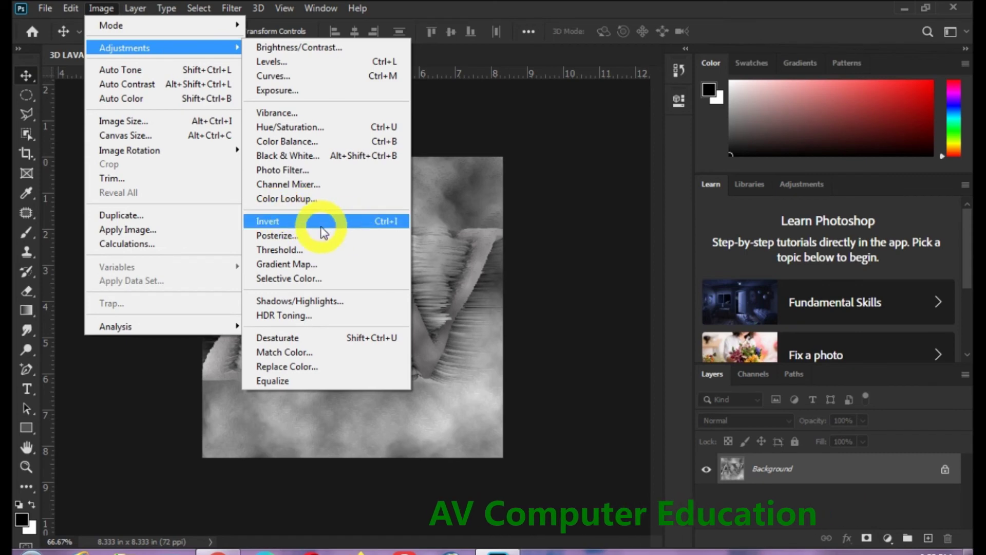
pyautogui.click(354, 233)
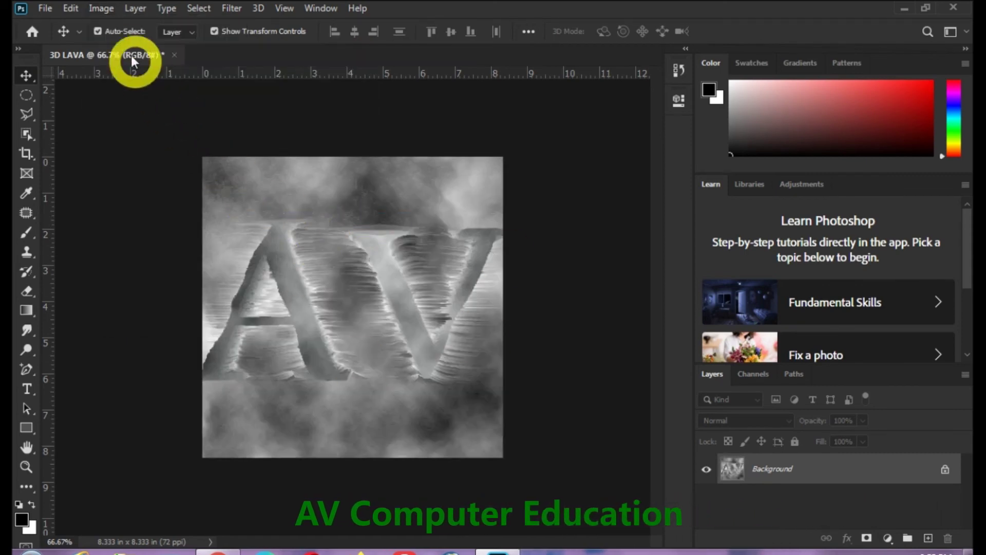
pyautogui.click(103, 9)
pyautogui.moveTo(125, 47)
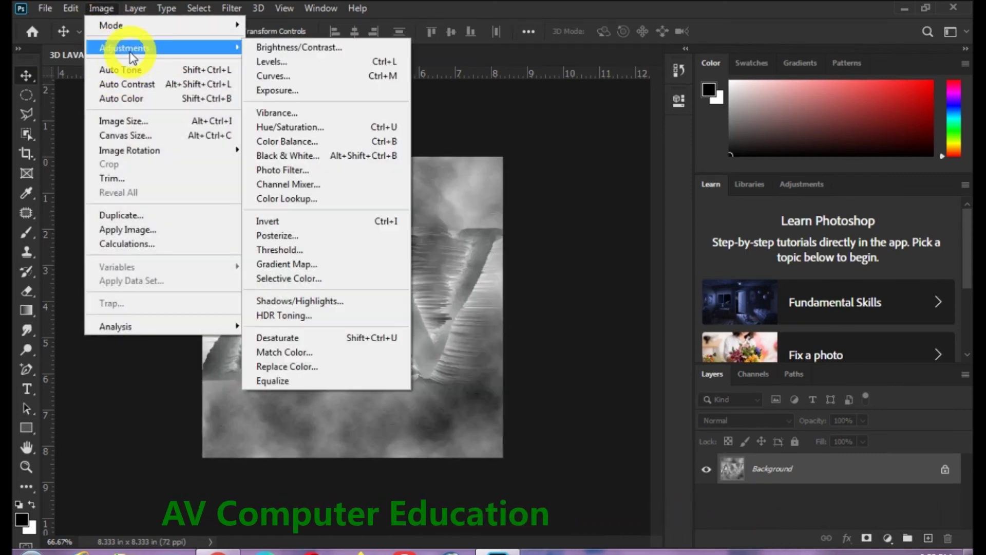
# - Apply Color Balance with midtones +100/0/-40, shadows +70 red, highlights +80/0/-40
pyautogui.click(381, 142)
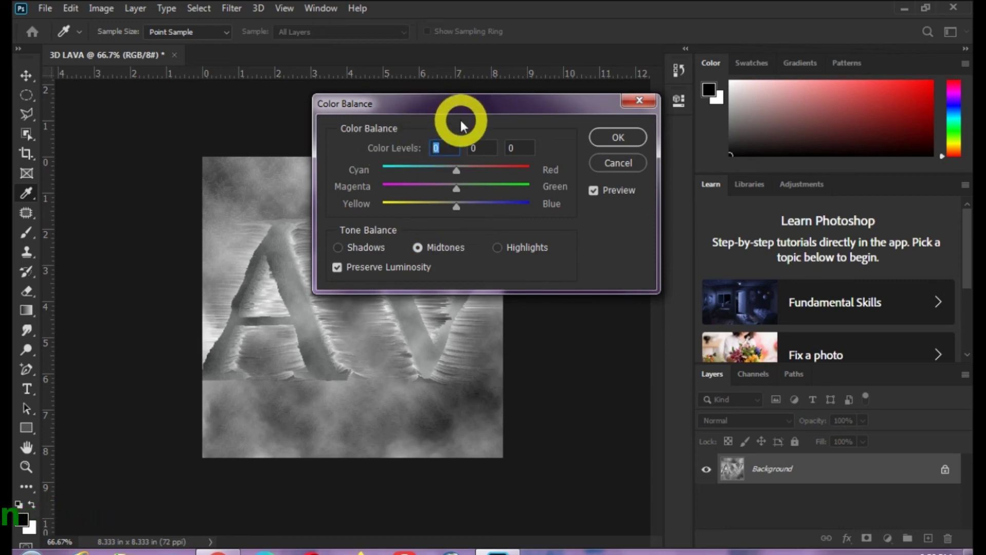
pyautogui.write('100')
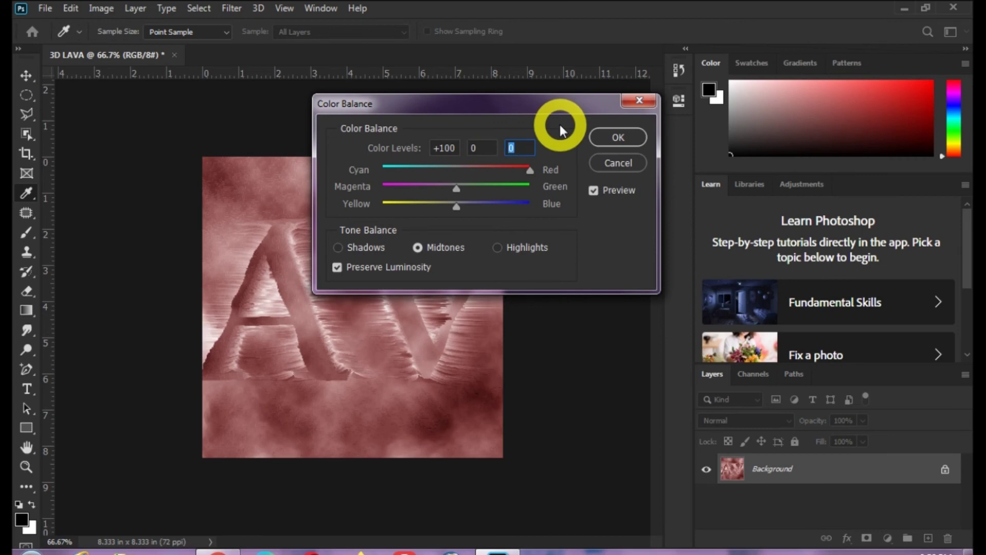
pyautogui.write('-40')
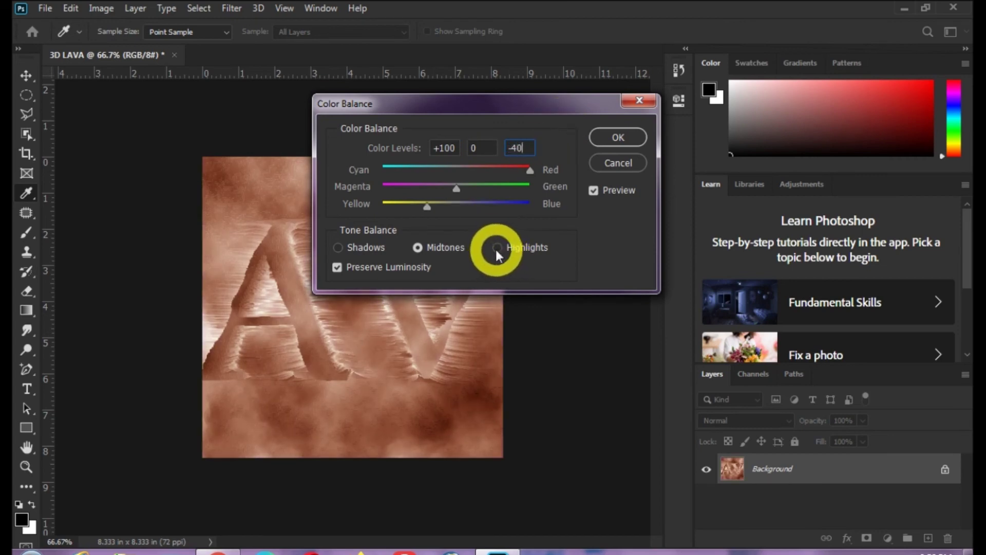
pyautogui.click(380, 249)
pyautogui.click(437, 147)
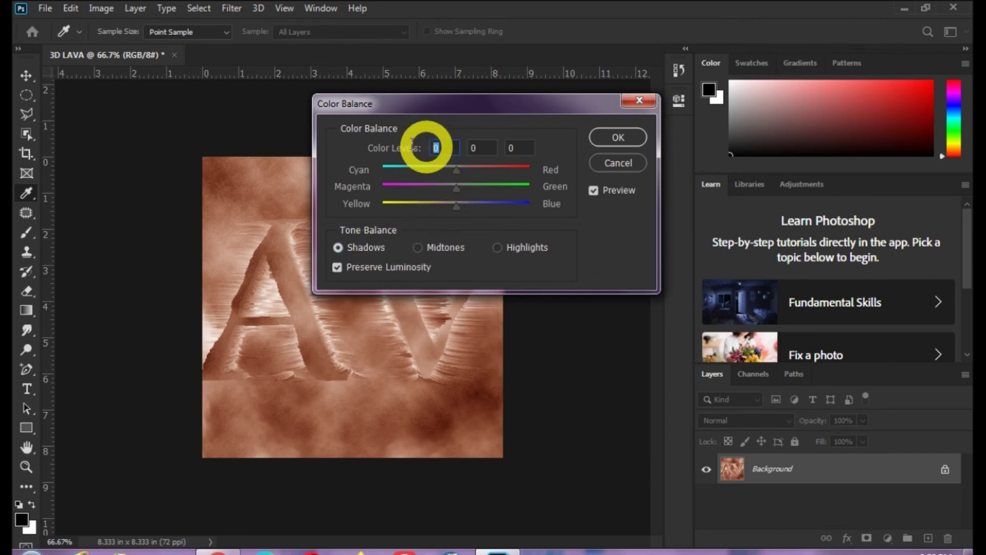
pyautogui.write('70')
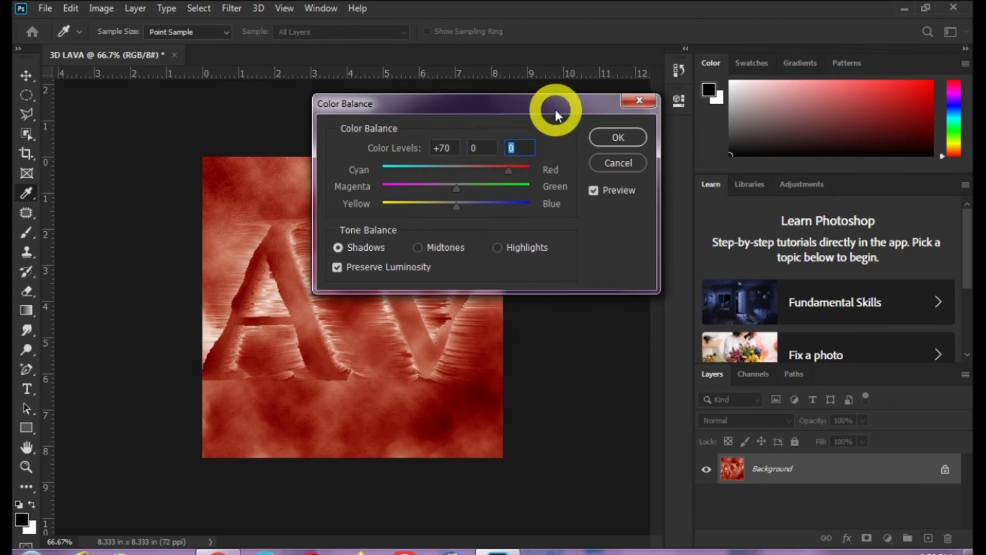
pyautogui.write('-70')
pyautogui.click(498, 247)
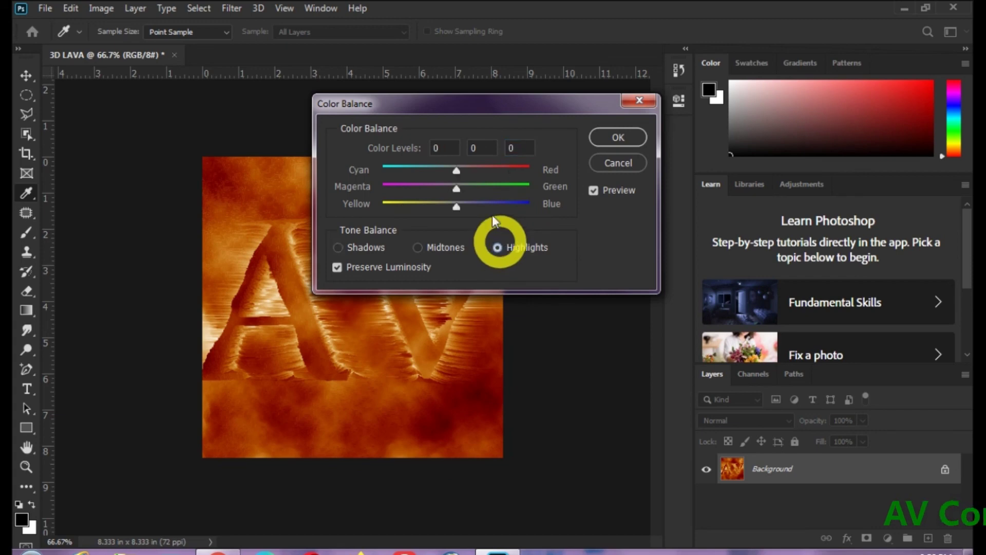
pyautogui.doubleClick(444, 149)
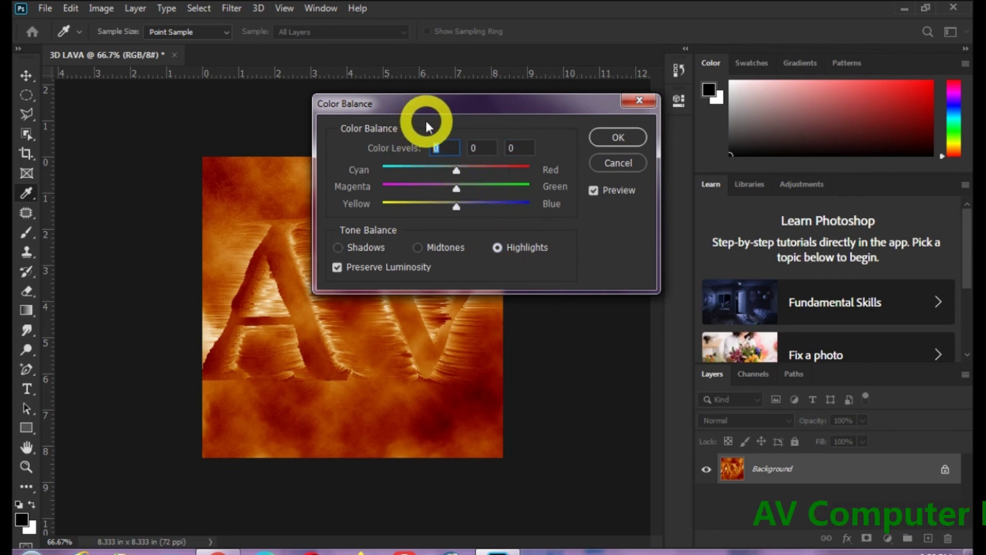
pyautogui.write('80')
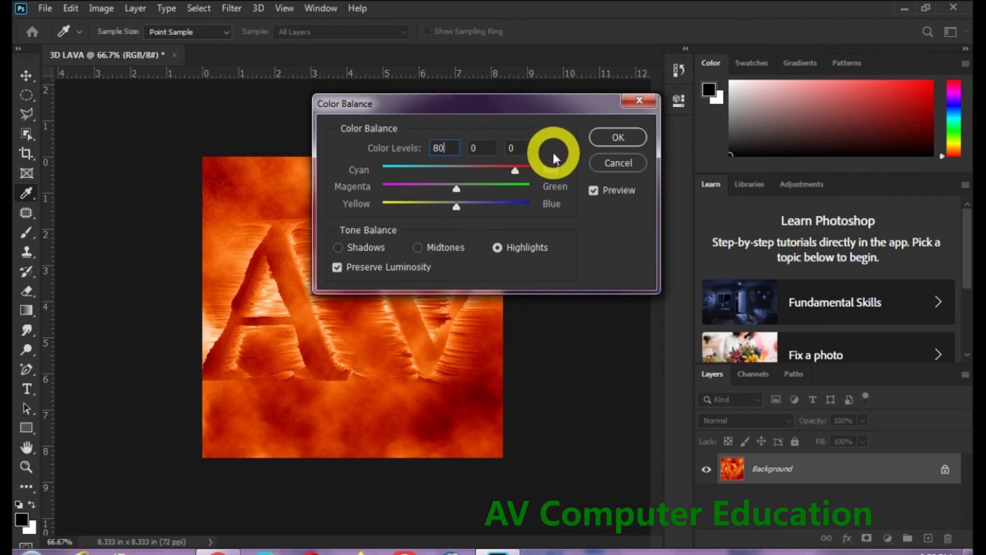
pyautogui.doubleClick(517, 148)
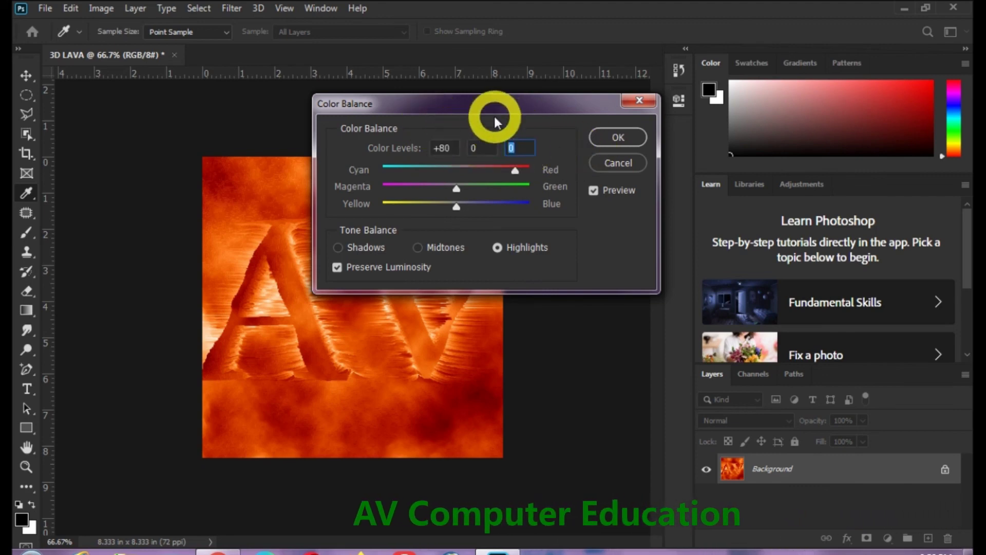
pyautogui.write('-40')
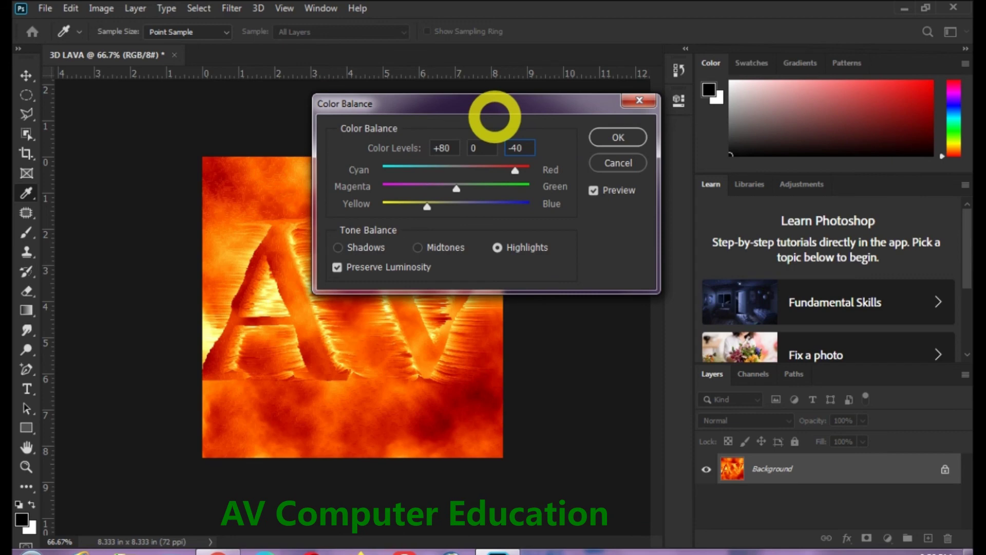
pyautogui.click(616, 140)
pyautogui.press('v')
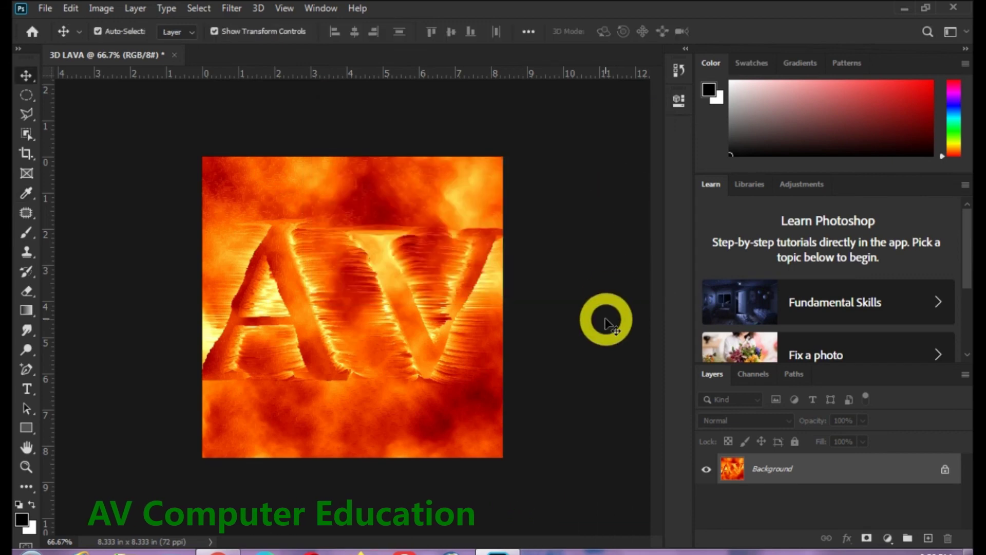
# - Zoom the canvas to 100% with Ctrl+= to view the lava AV text
pyautogui.hotkey('ctrl', '=')
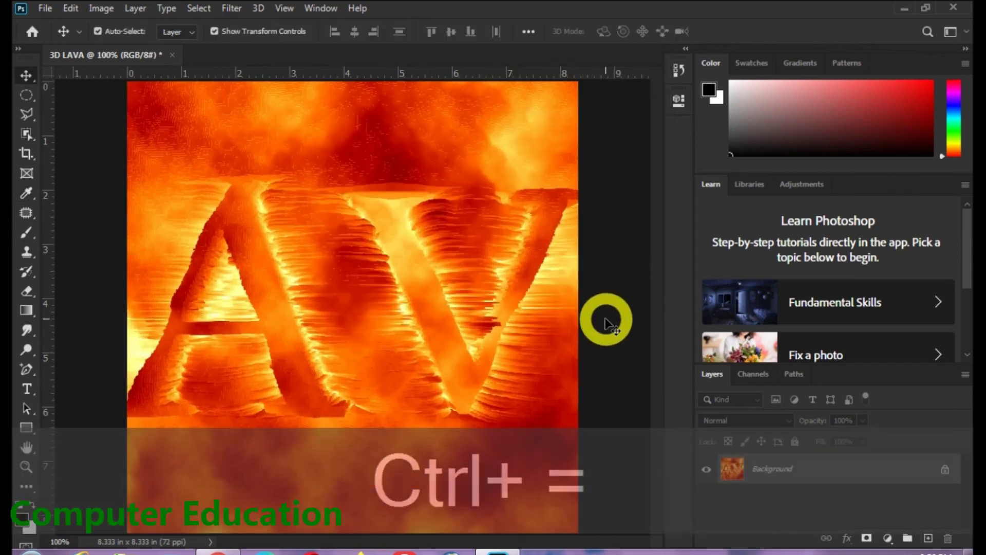